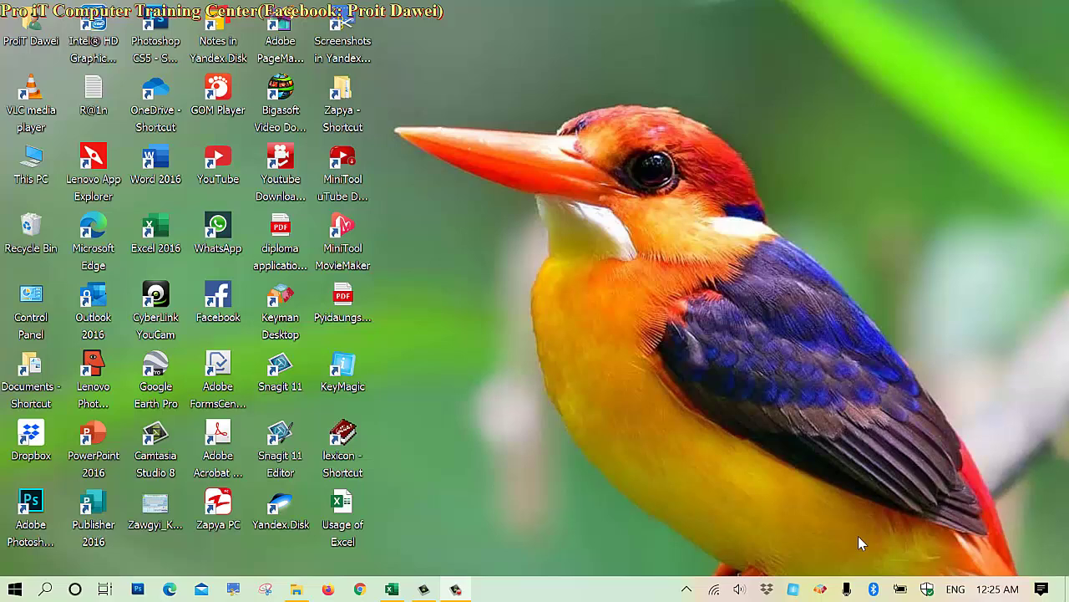
# Open the Usage of Excel workbook and widen column H on the Validation sheet
pyautogui.doubleClick(343, 505)
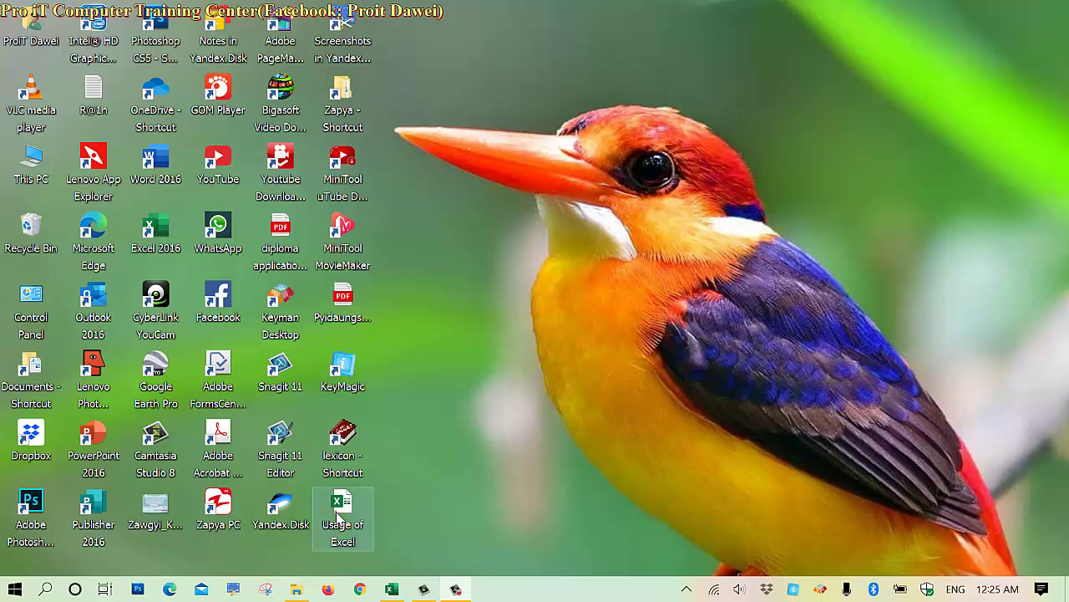
pyautogui.click(417, 290)
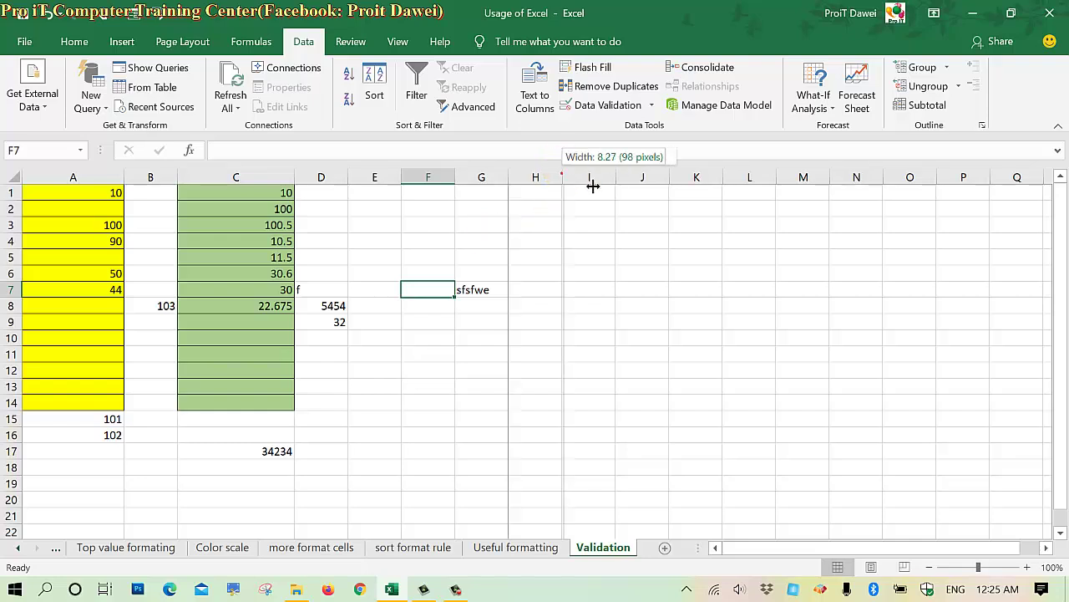
pyautogui.moveTo(565, 176); pyautogui.dragTo(669, 178)
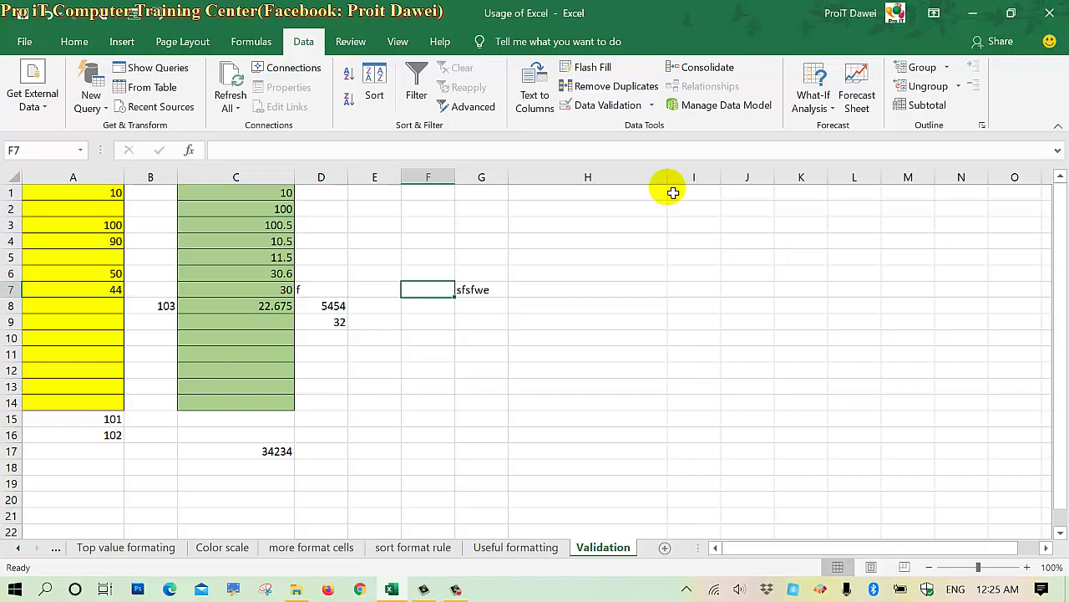
# Select H1:H2, set Data Validation to allow Decimal, then close the dialog
pyautogui.click(628, 202)
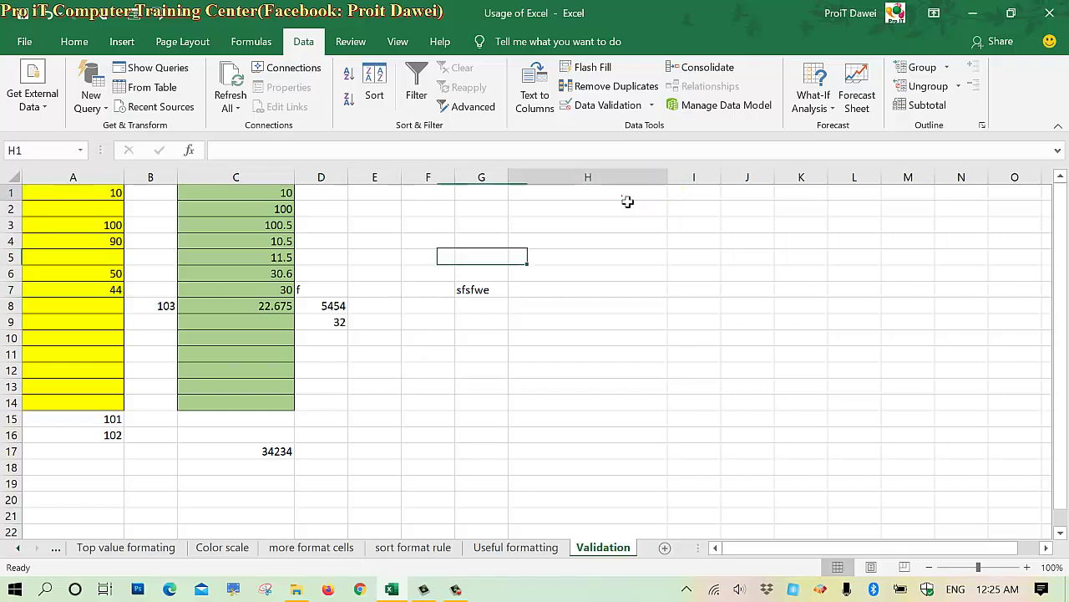
pyautogui.moveTo(628, 203); pyautogui.dragTo(626, 208)
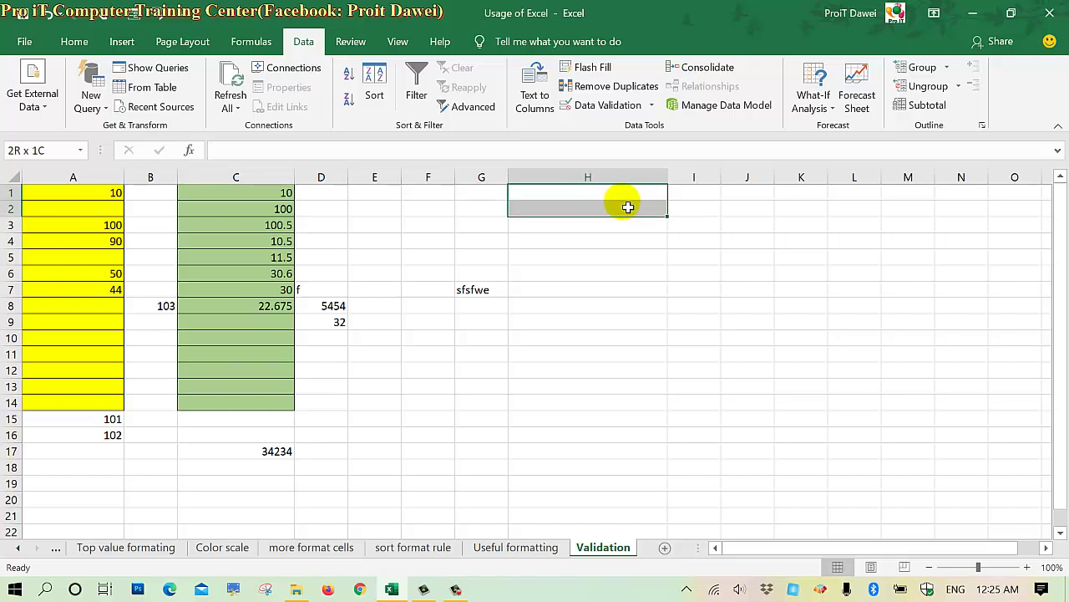
pyautogui.click(610, 114)
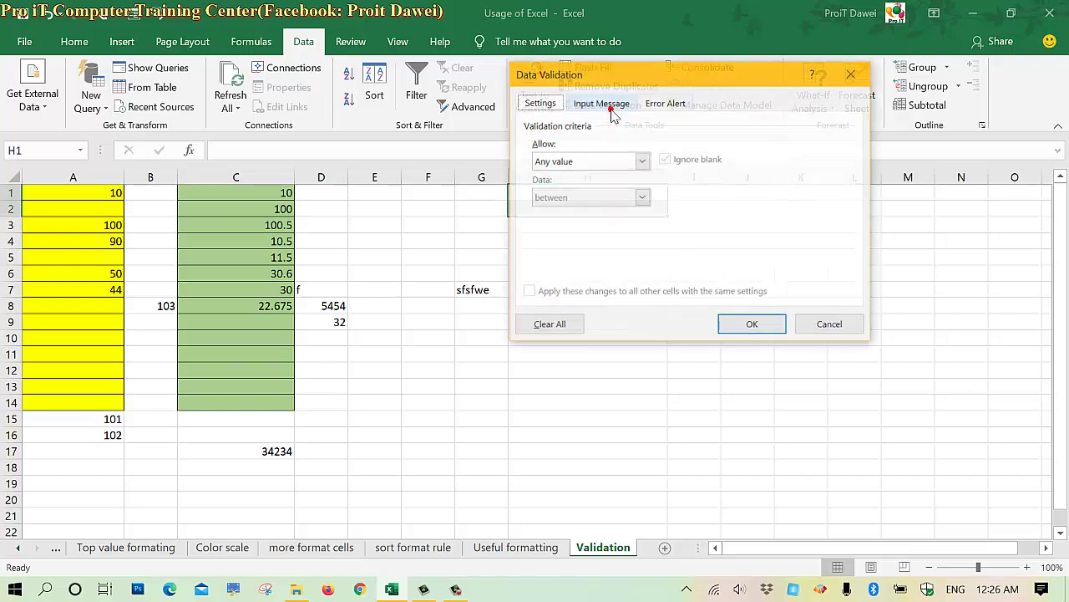
pyautogui.click(578, 162)
pyautogui.click(635, 201)
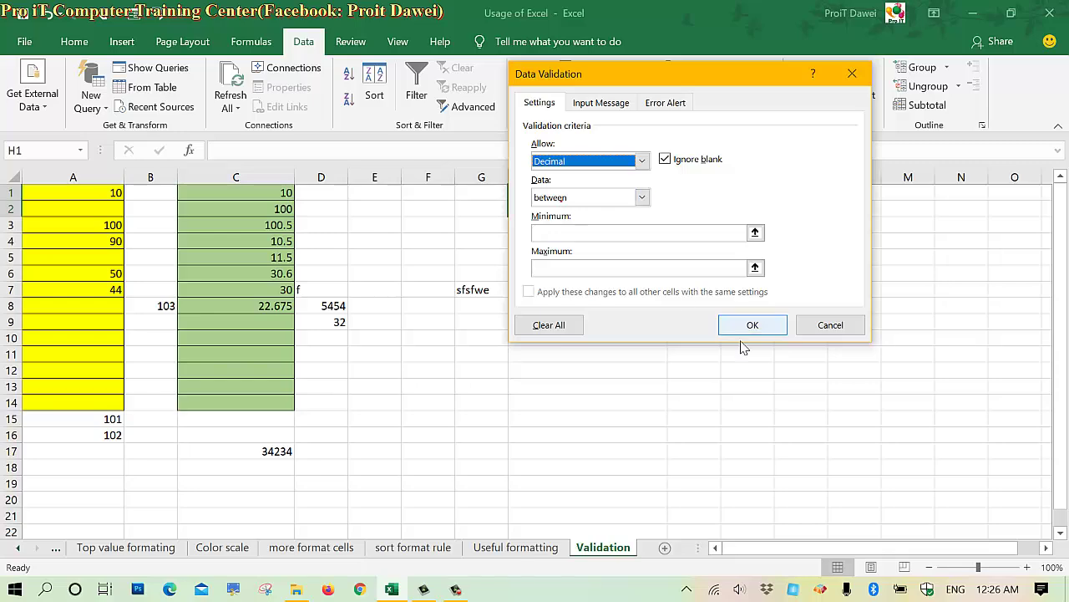
pyautogui.click(823, 327)
pyautogui.click(627, 240)
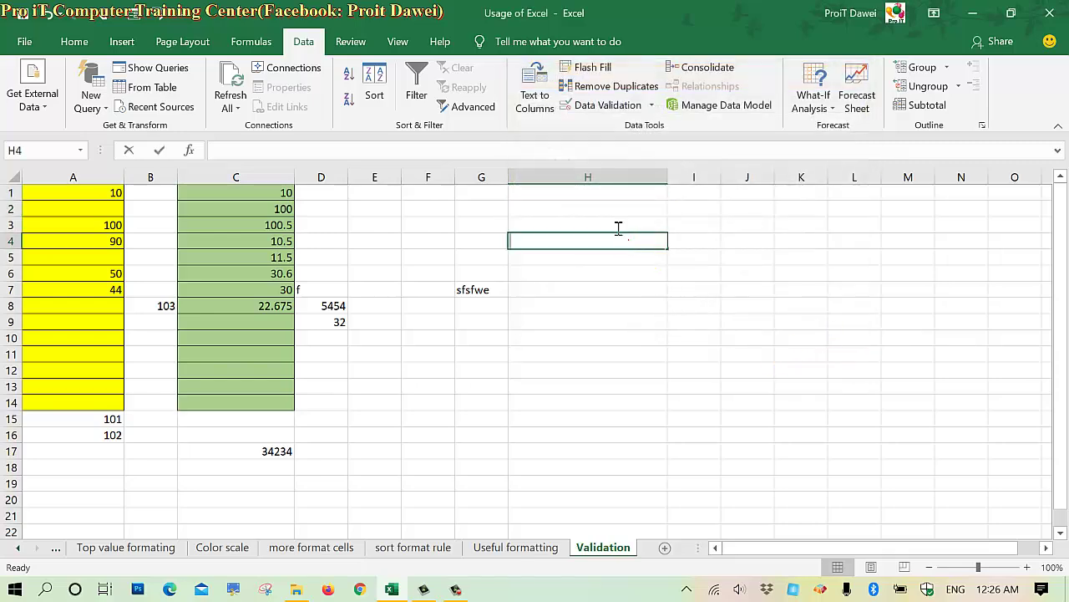
# Give H1:H15 a green fill and All Borders, then reselect the range
pyautogui.moveTo(589, 194); pyautogui.dragTo(584, 402)
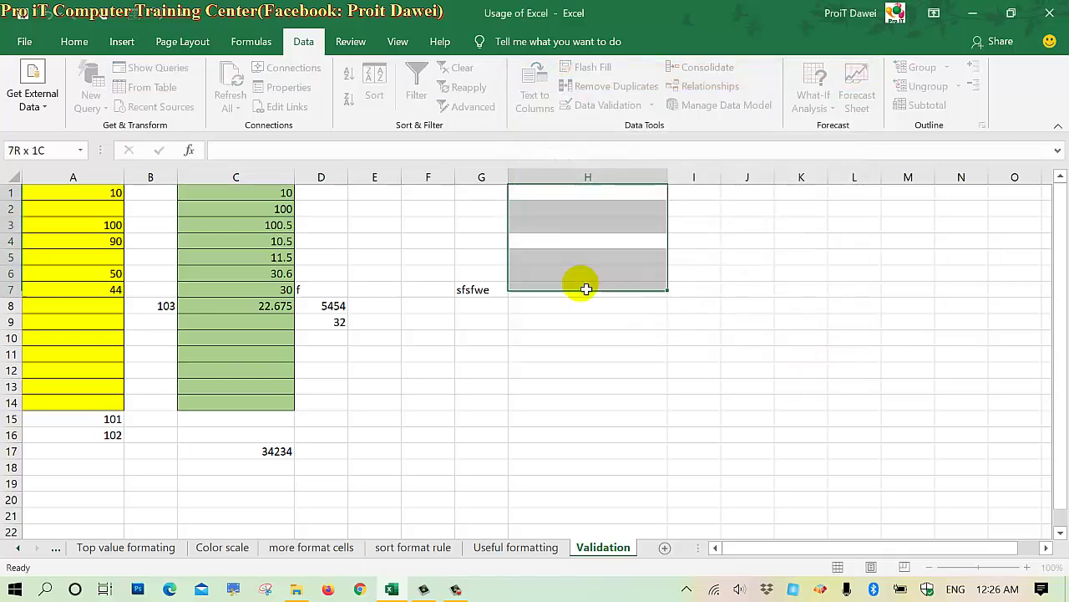
pyautogui.click(584, 403)
pyautogui.moveTo(547, 194); pyautogui.dragTo(547, 421)
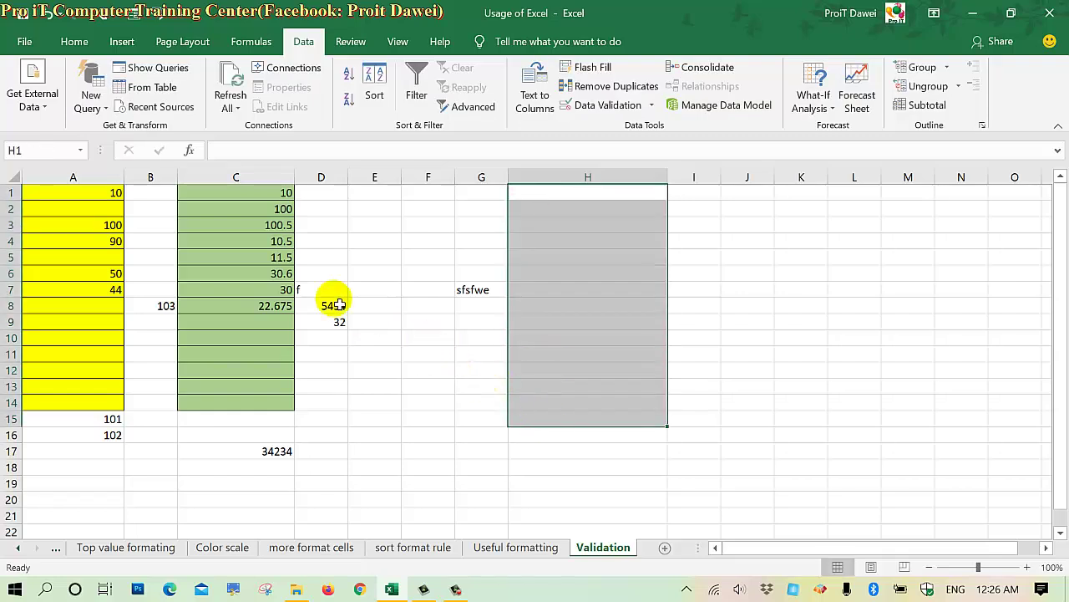
pyautogui.click(74, 42)
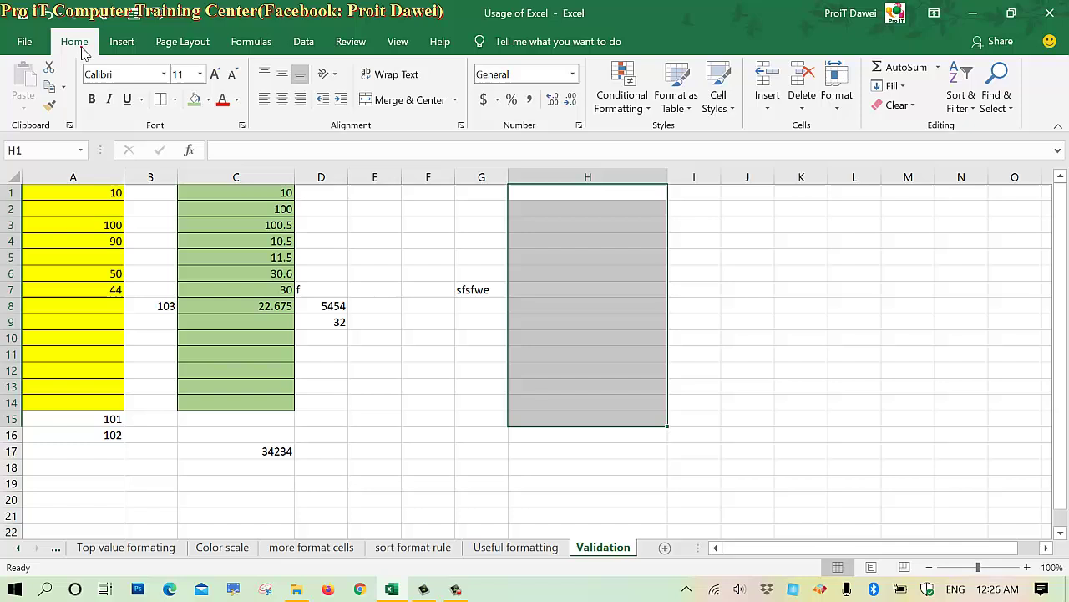
pyautogui.click(195, 99)
pyautogui.click(176, 99)
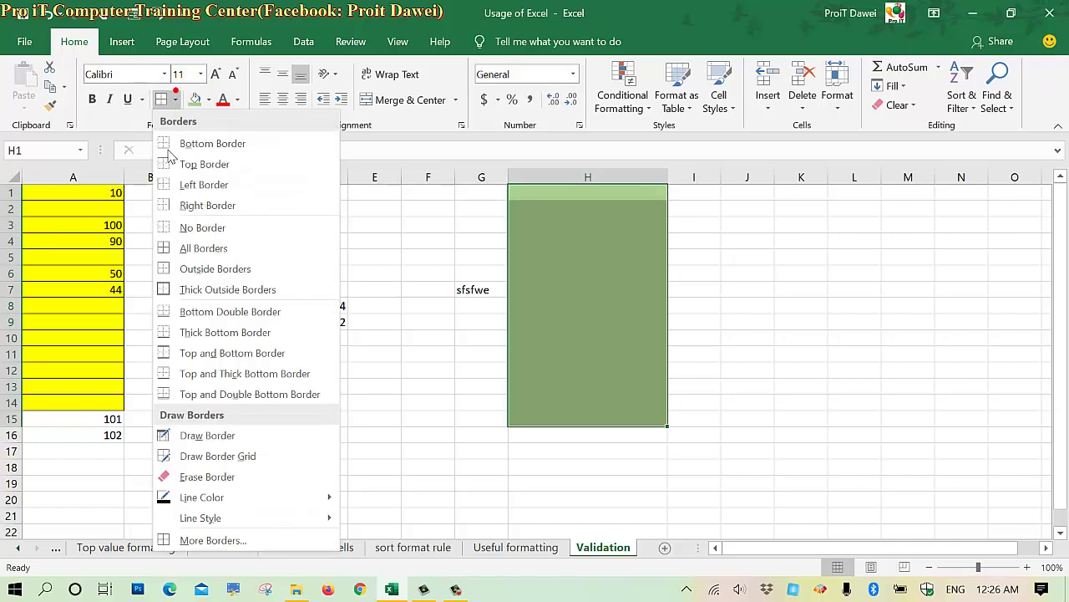
pyautogui.click(189, 253)
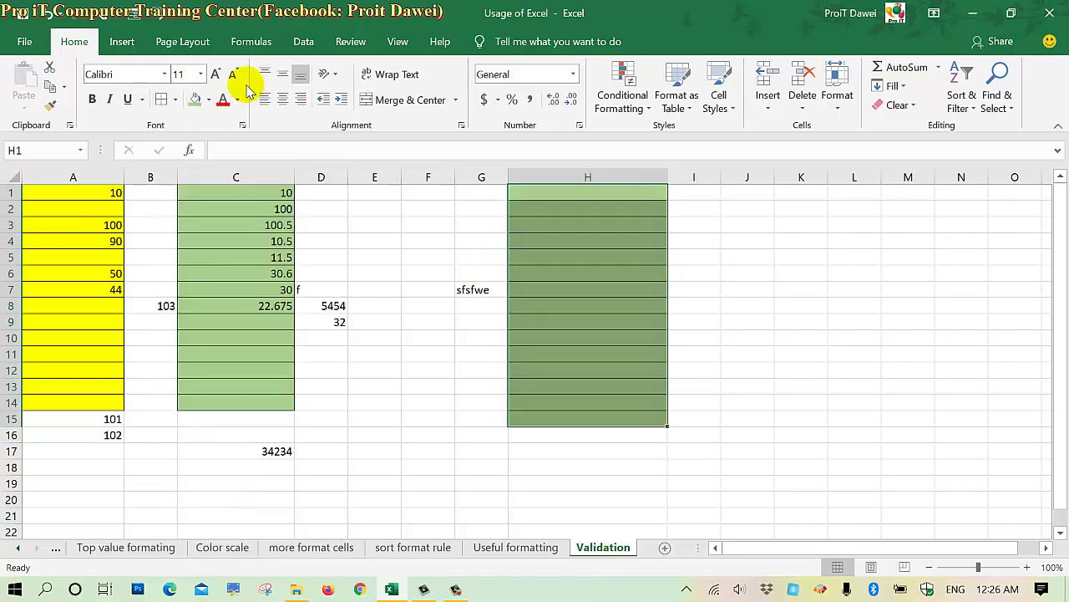
pyautogui.click(588, 223)
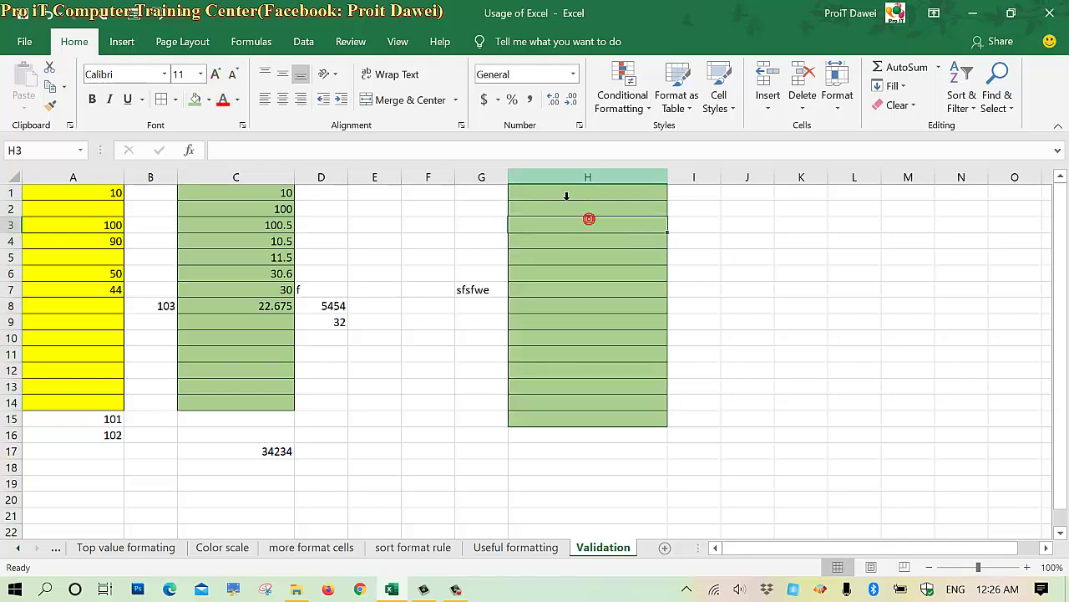
pyautogui.click(560, 194)
pyautogui.moveTo(560, 194)
pyautogui.mouseDown()
pyautogui.moveTo(575, 313)
pyautogui.moveTo(566, 421)
pyautogui.mouseUp()
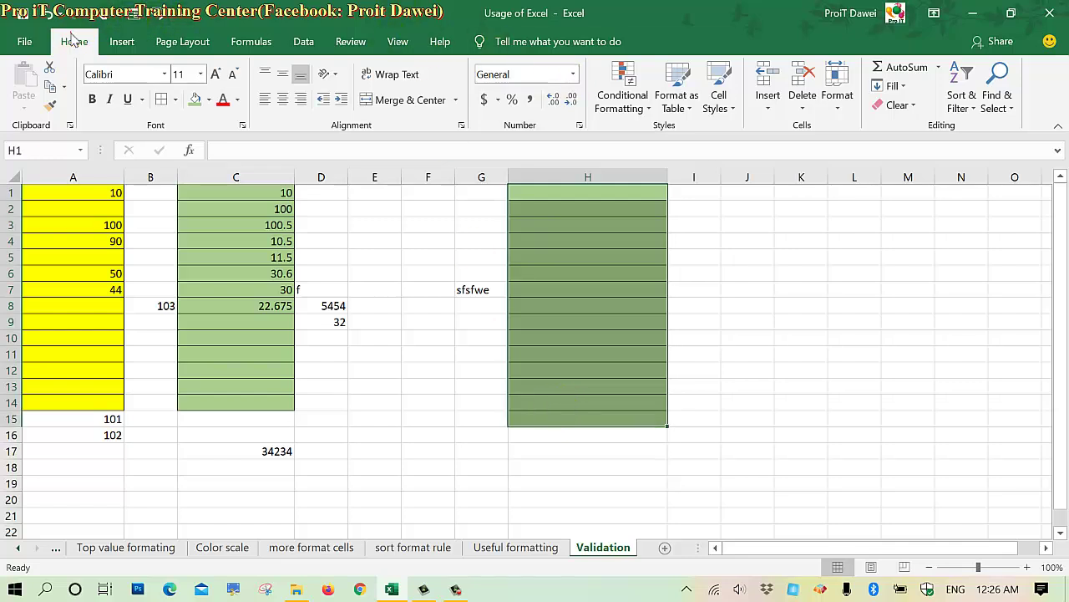
pyautogui.click(321, 45)
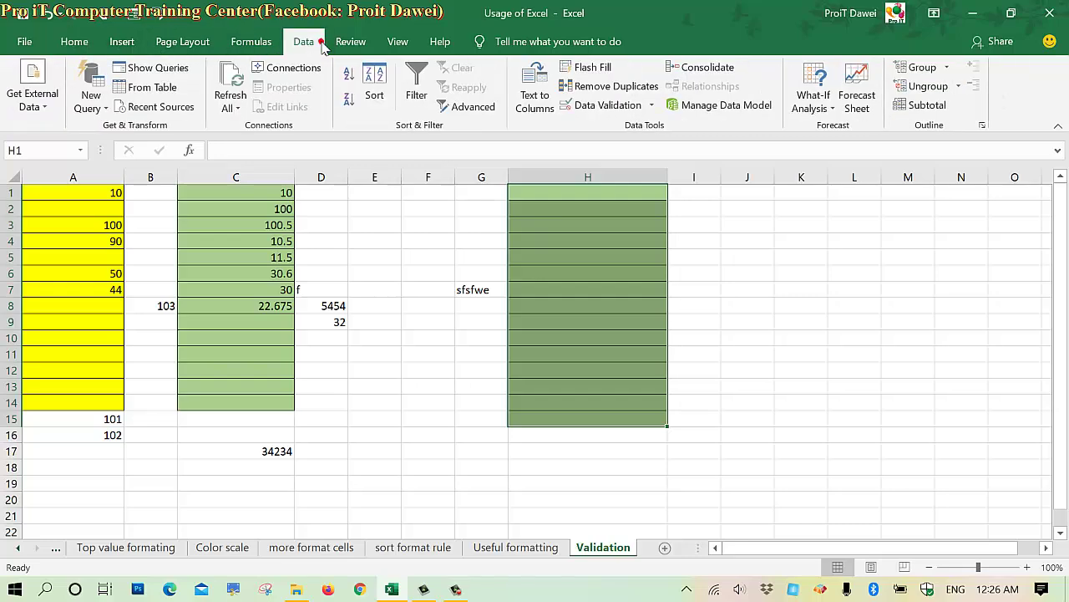
# Allow Decimal for H1:H15, trying not between and equal to before choosing not equal to
pyautogui.click(595, 105)
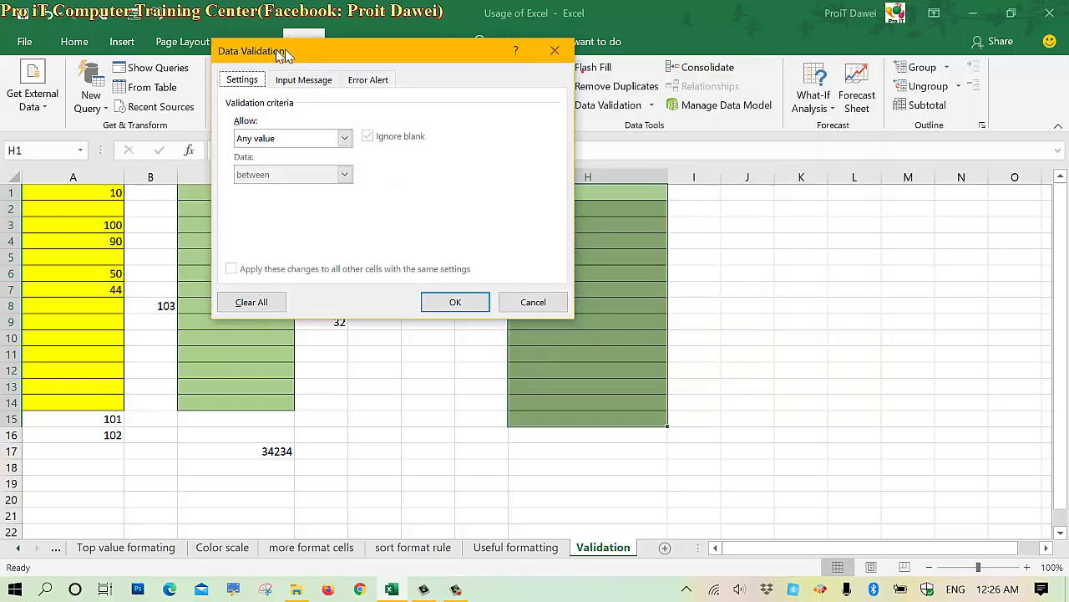
pyautogui.moveTo(588, 77); pyautogui.dragTo(218, 46)
pyautogui.click(199, 131)
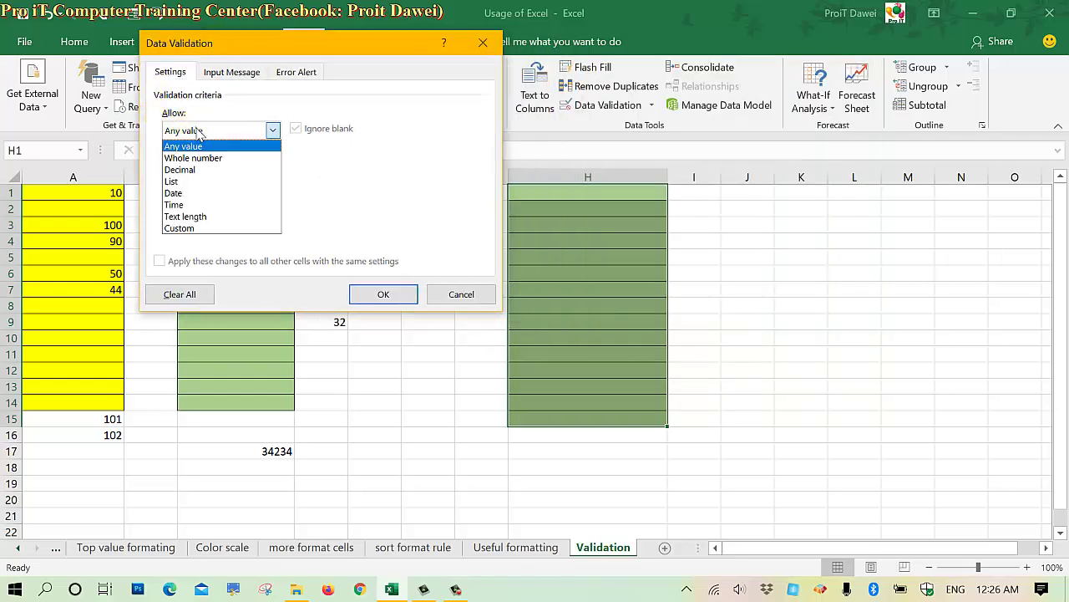
pyautogui.click(191, 169)
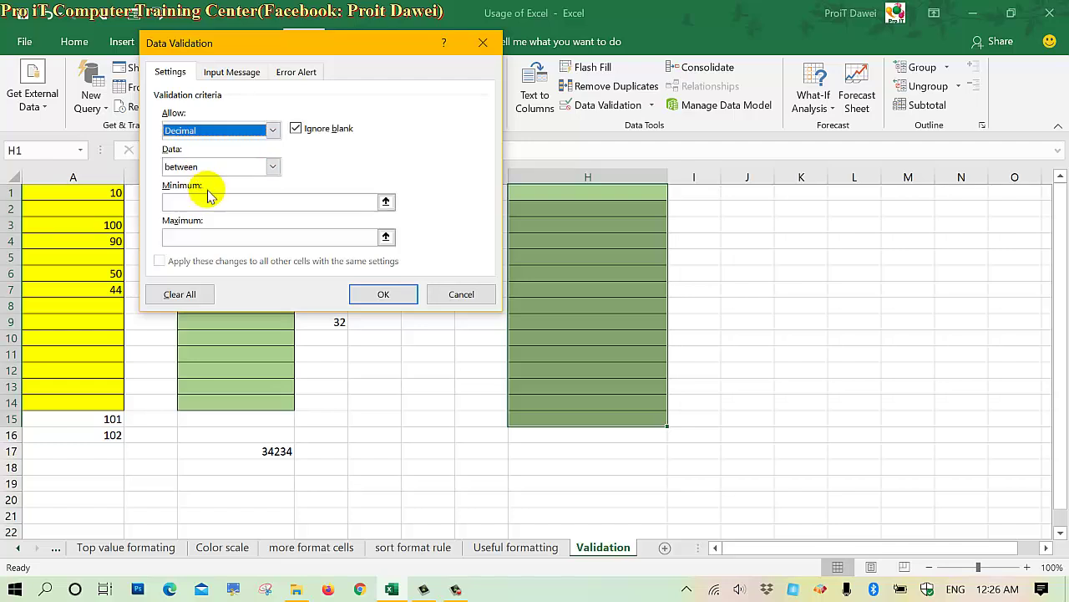
pyautogui.click(238, 168)
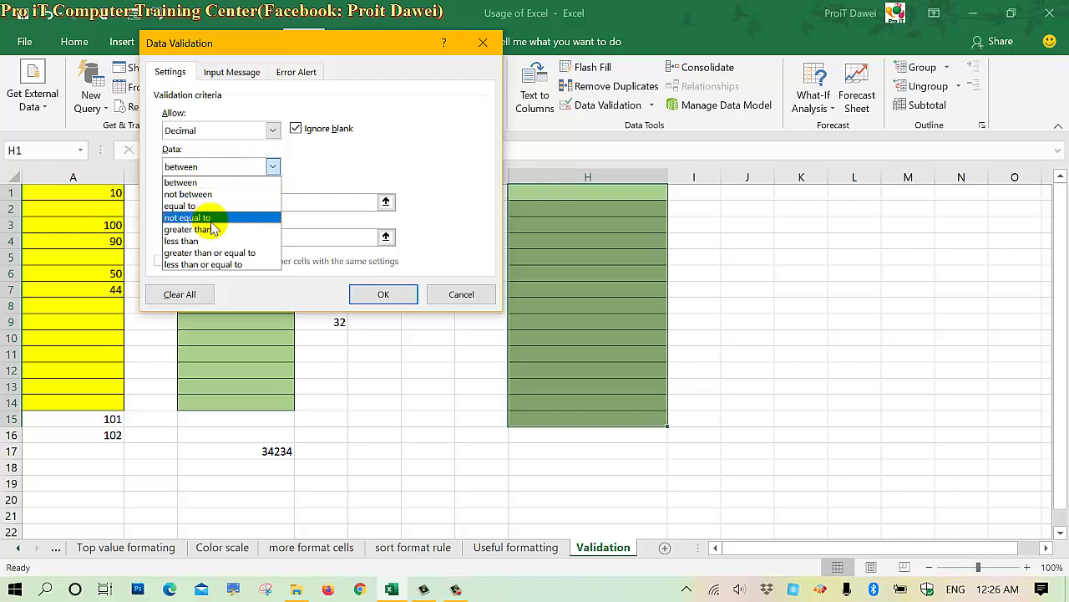
pyautogui.click(194, 193)
pyautogui.click(191, 168)
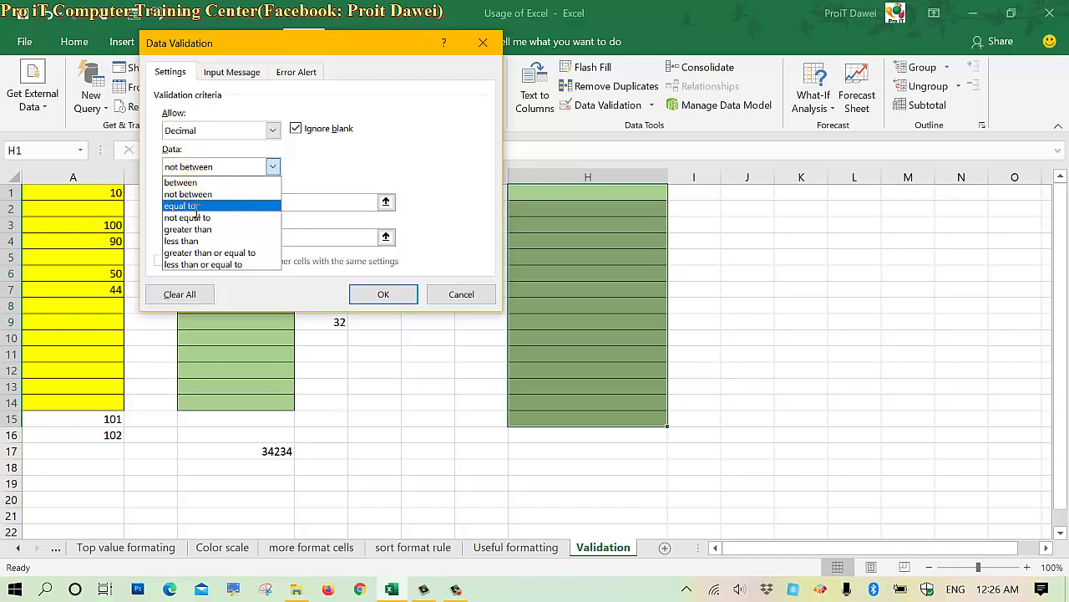
pyautogui.click(191, 206)
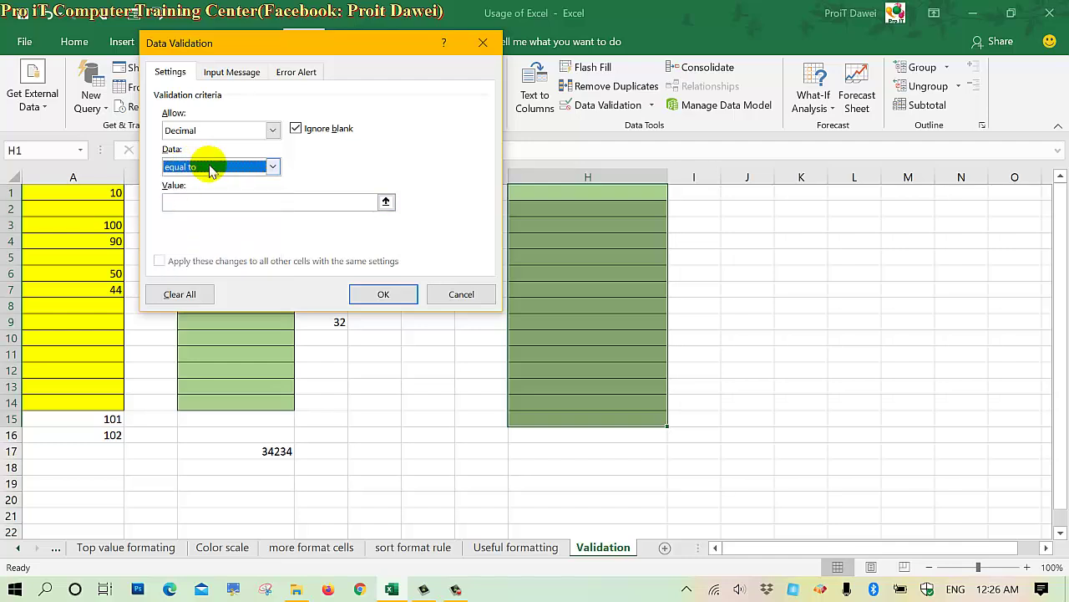
pyautogui.click(211, 170)
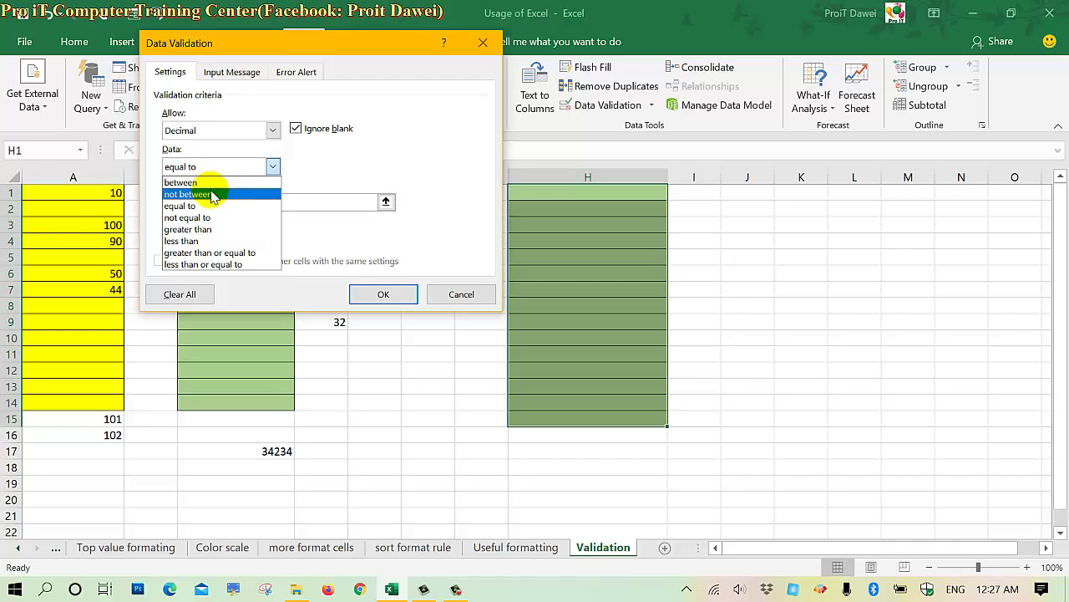
pyautogui.click(203, 217)
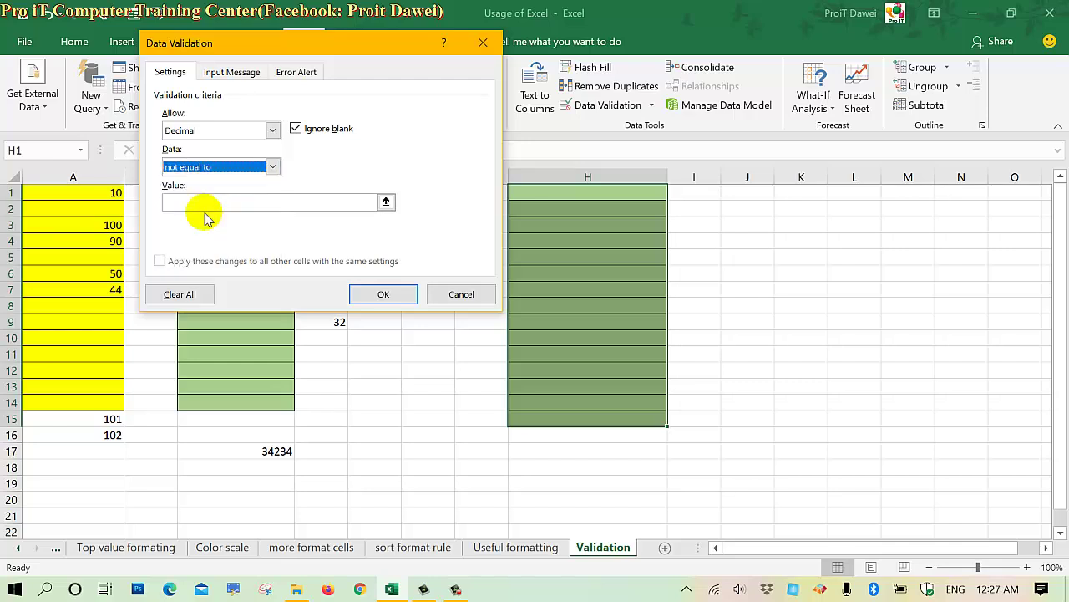
pyautogui.click(198, 169)
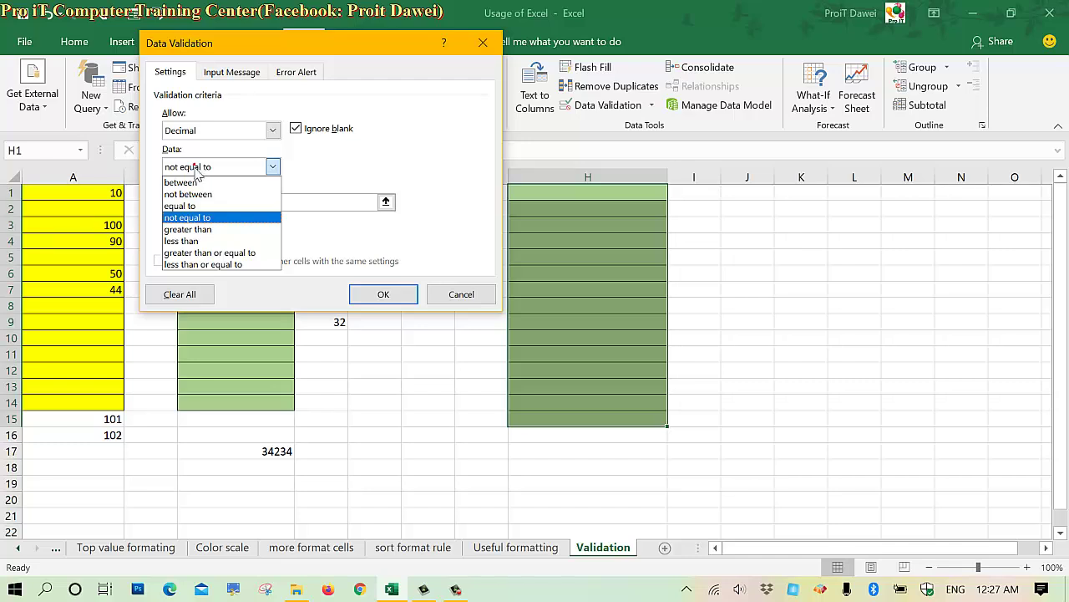
# Try the greater than, less than, greater than or equal to and less than or equal to comparisons
pyautogui.click(191, 231)
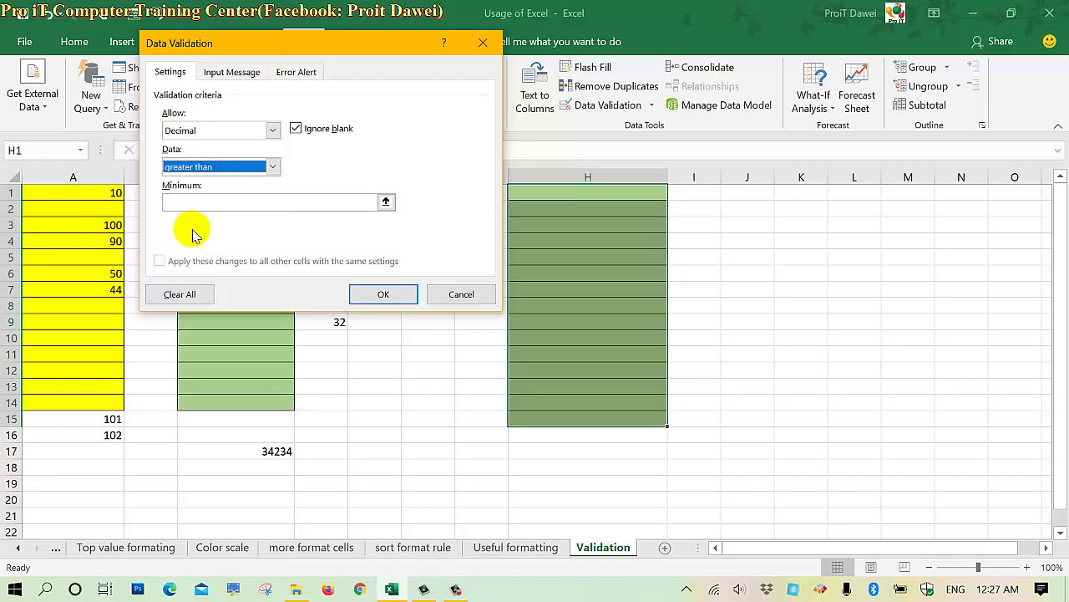
pyautogui.click(227, 168)
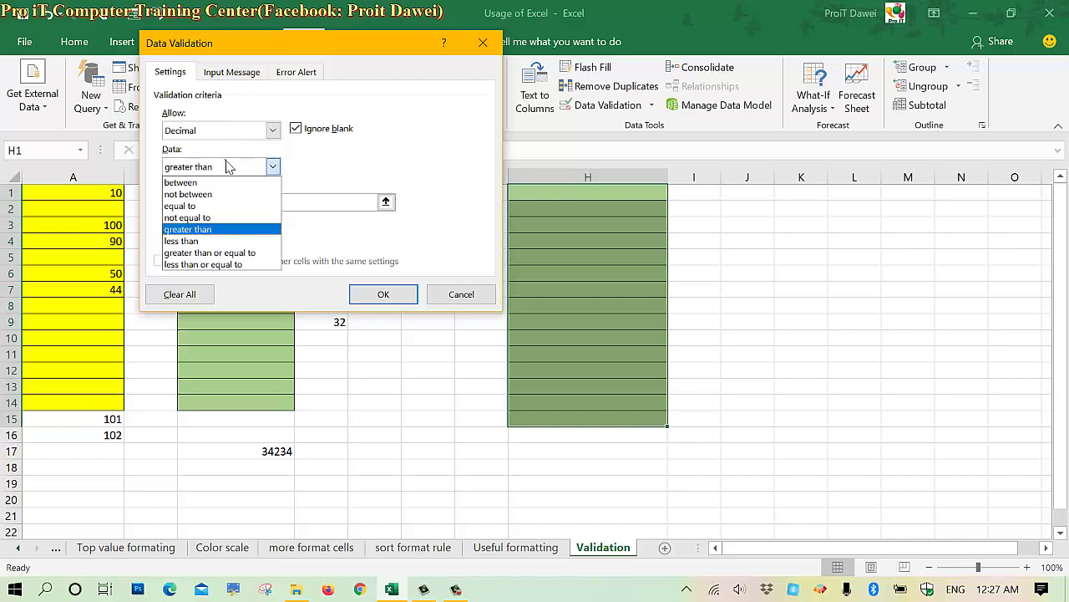
pyautogui.click(211, 242)
pyautogui.click(209, 167)
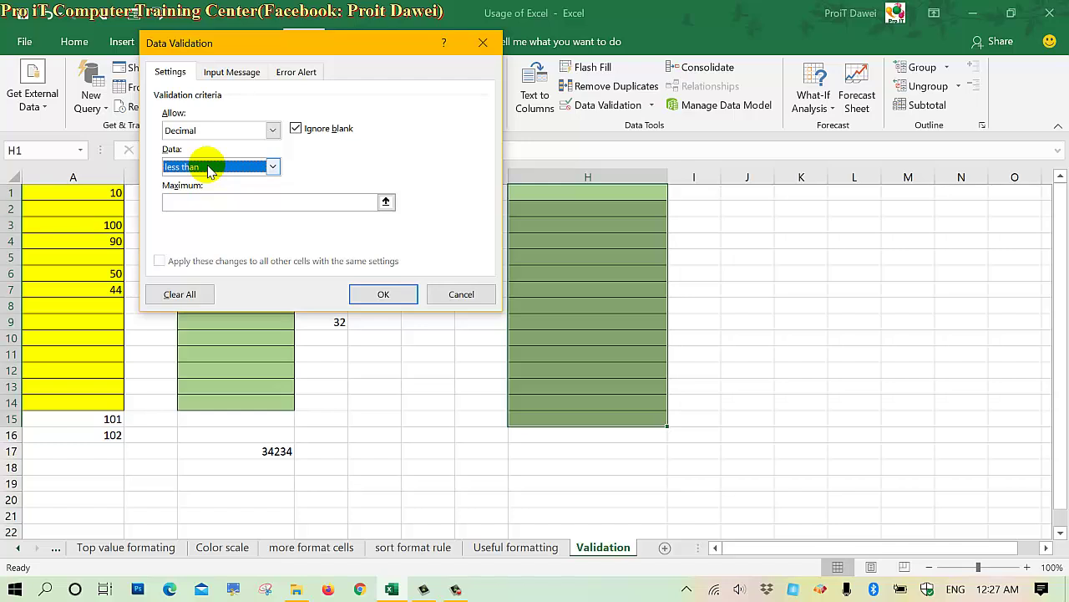
pyautogui.click(209, 167)
pyautogui.click(205, 241)
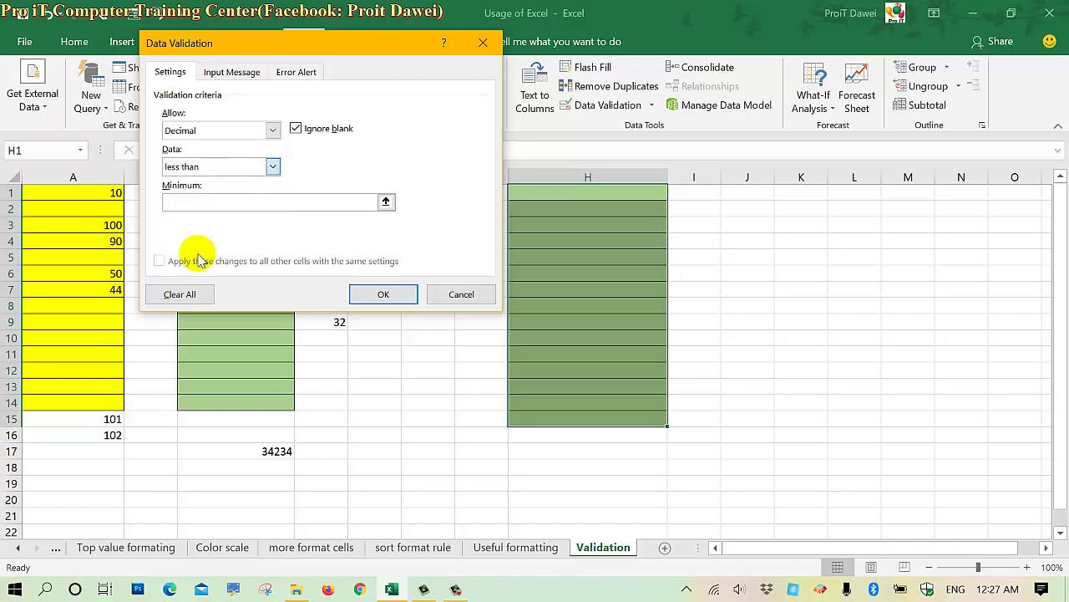
pyautogui.click(241, 171)
pyautogui.click(214, 265)
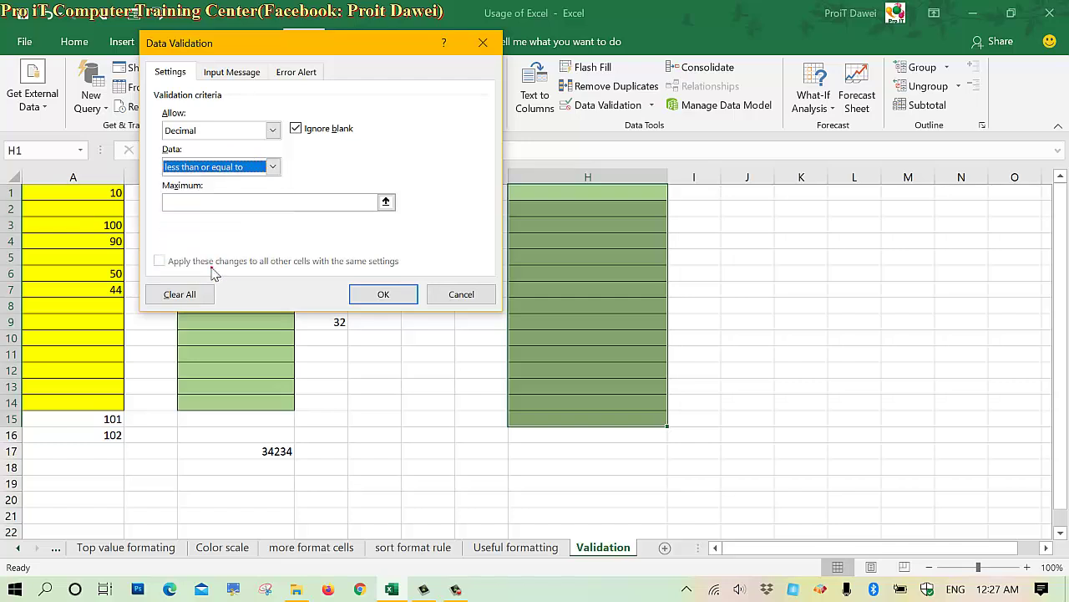
pyautogui.click(240, 207)
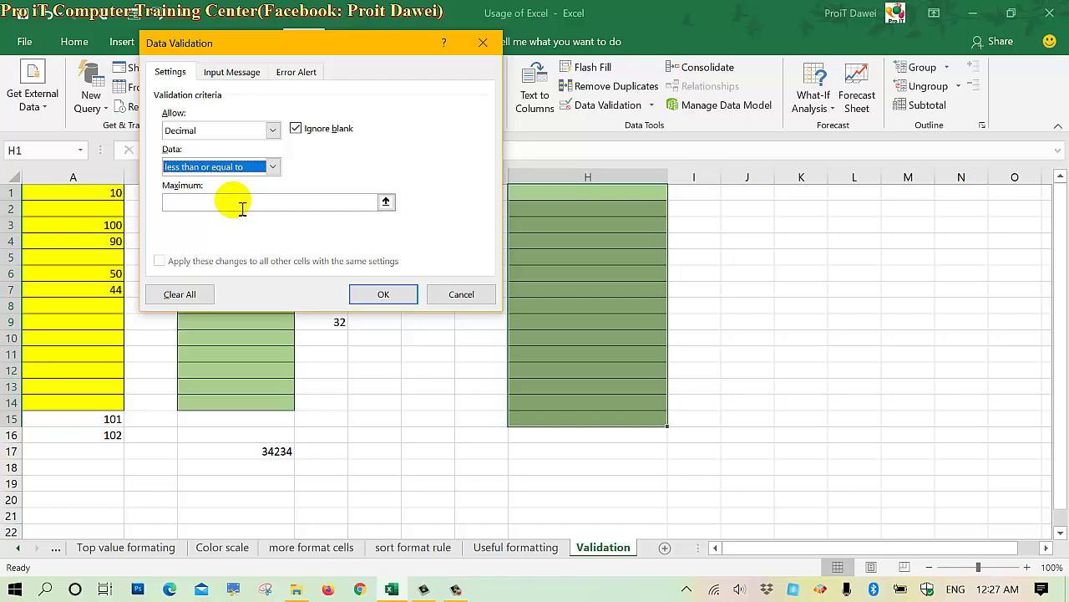
# Keep Decimal as the allowed type and set the comparison to between
pyautogui.click(272, 131)
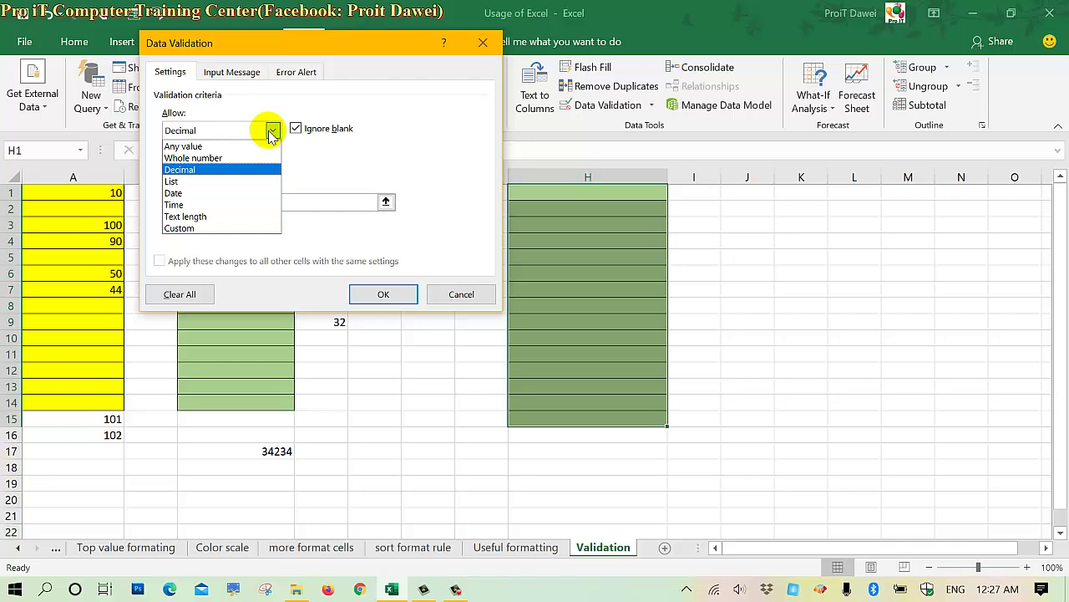
pyautogui.click(206, 169)
pyautogui.click(208, 167)
pyautogui.click(203, 190)
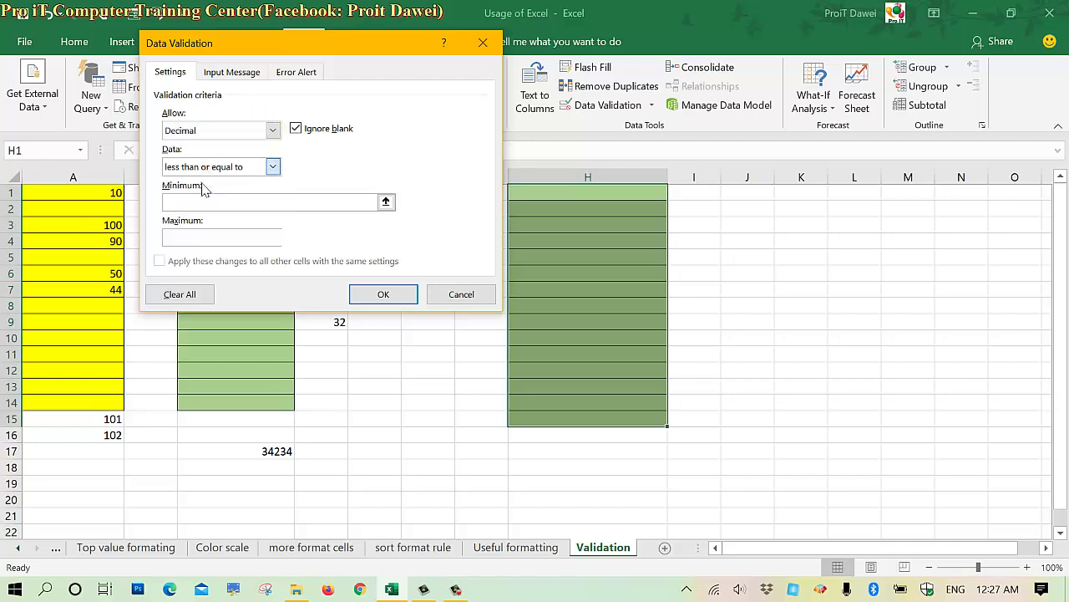
pyautogui.click(204, 200)
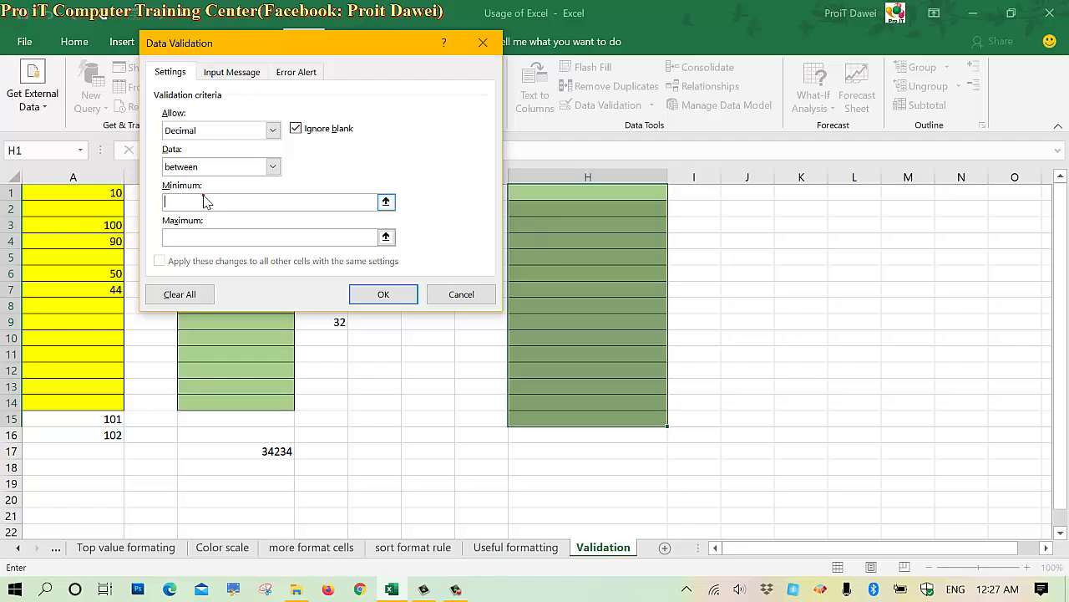
pyautogui.write('10')
# Enter 10 as the minimum and 100.5 as the maximum, then confirm with OK
pyautogui.click(194, 236)
pyautogui.write('100')
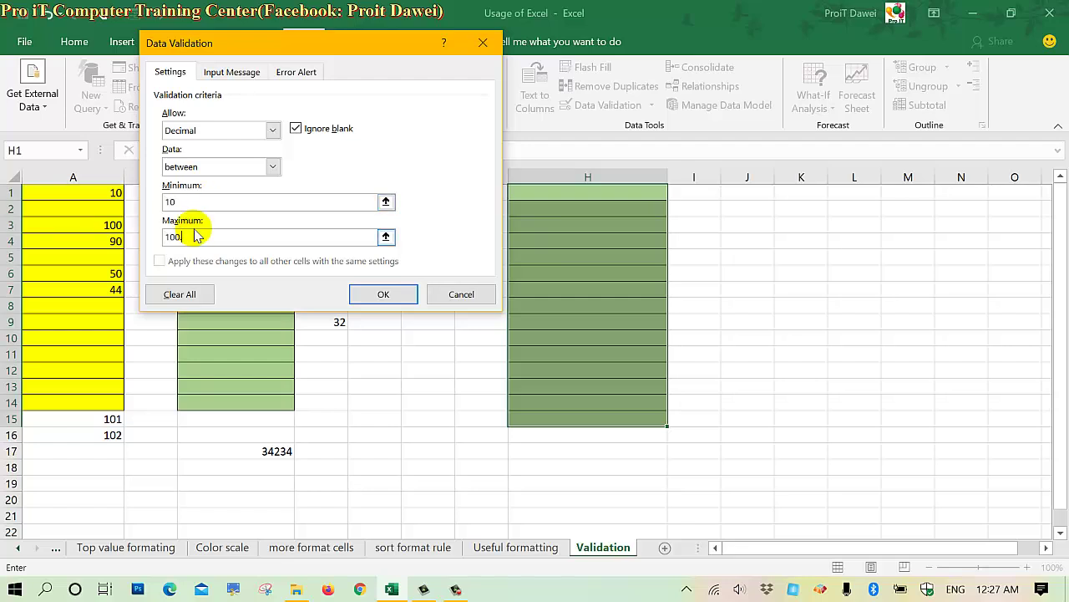
pyautogui.write('.5')
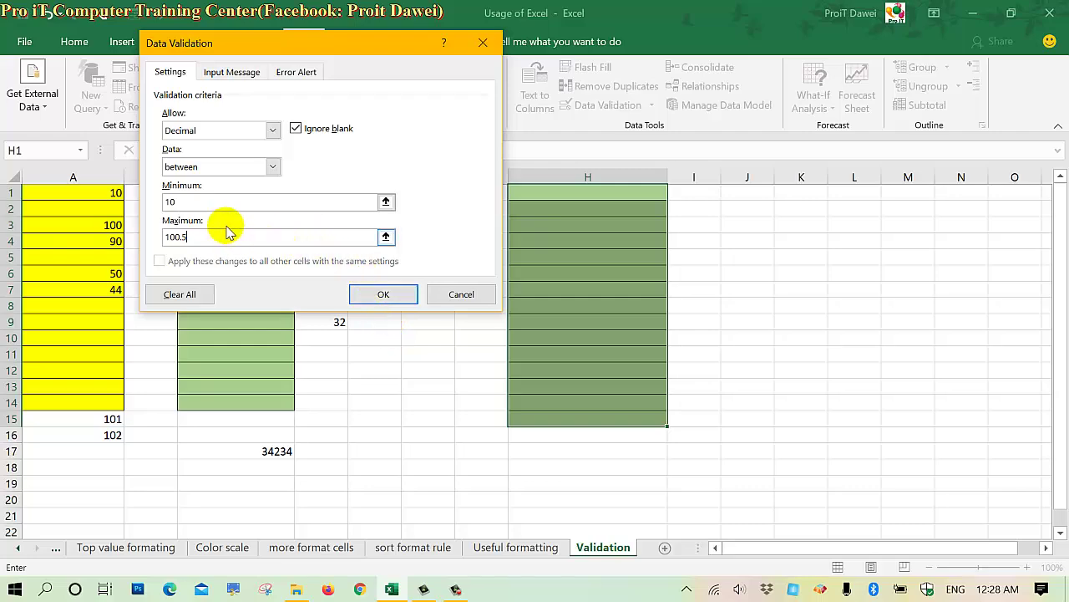
pyautogui.click(384, 294)
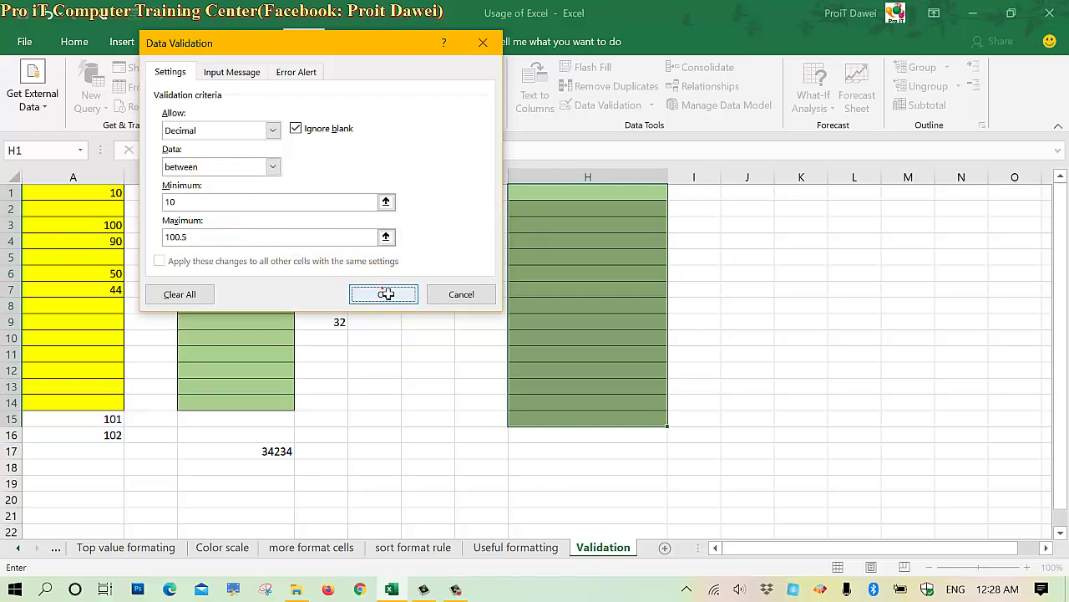
# Enter 10, 100, 10.5 and 100.5 down H1:H4
pyautogui.click(620, 198)
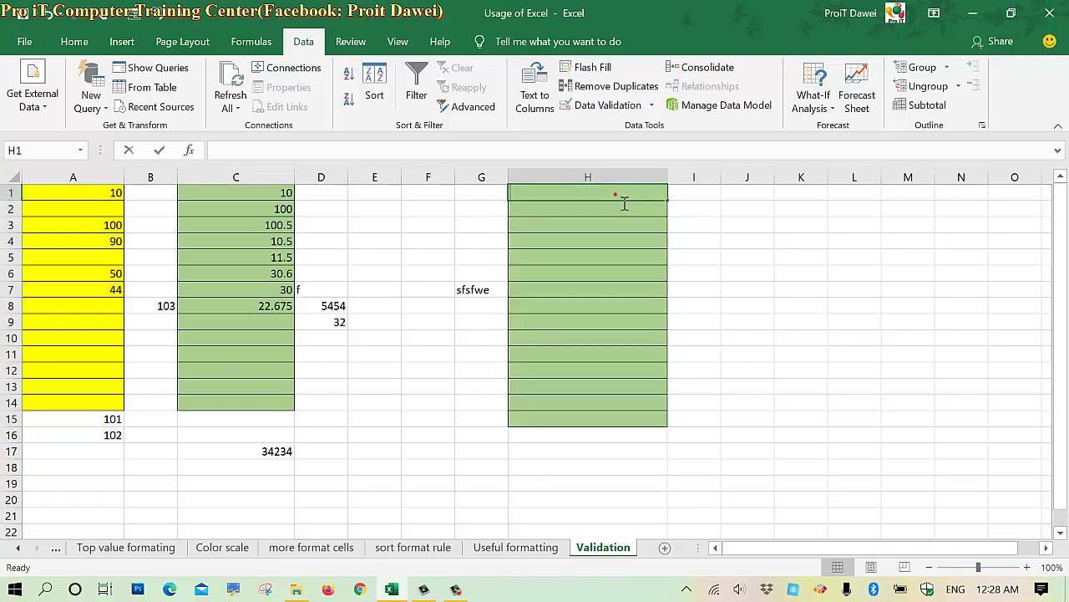
pyautogui.write('10')
pyautogui.click(623, 213)
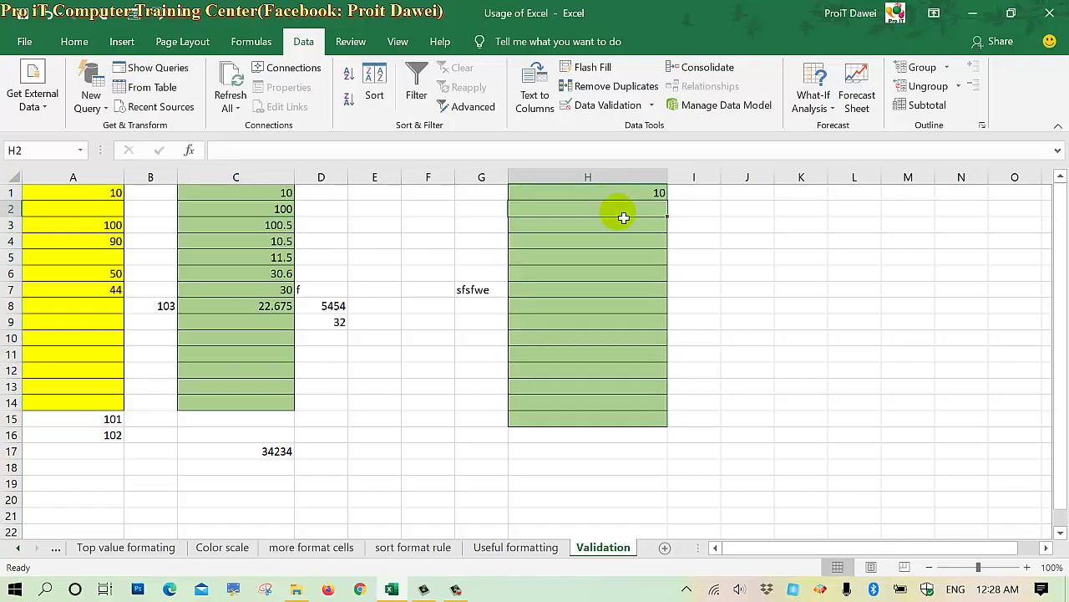
pyautogui.write('100')
pyautogui.press('Return')
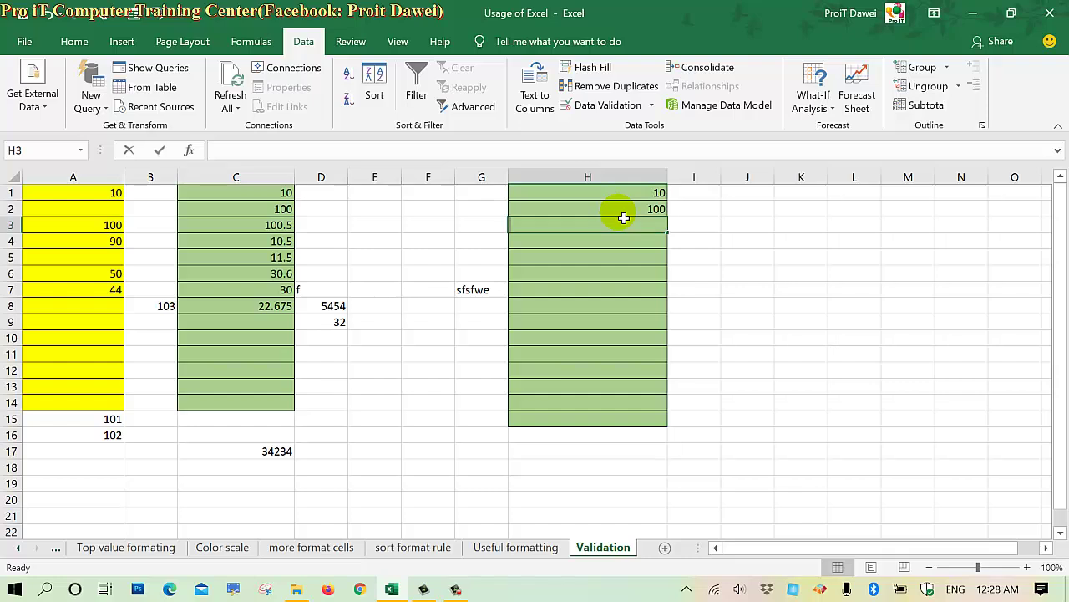
pyautogui.write('10.5')
pyautogui.press('Return')
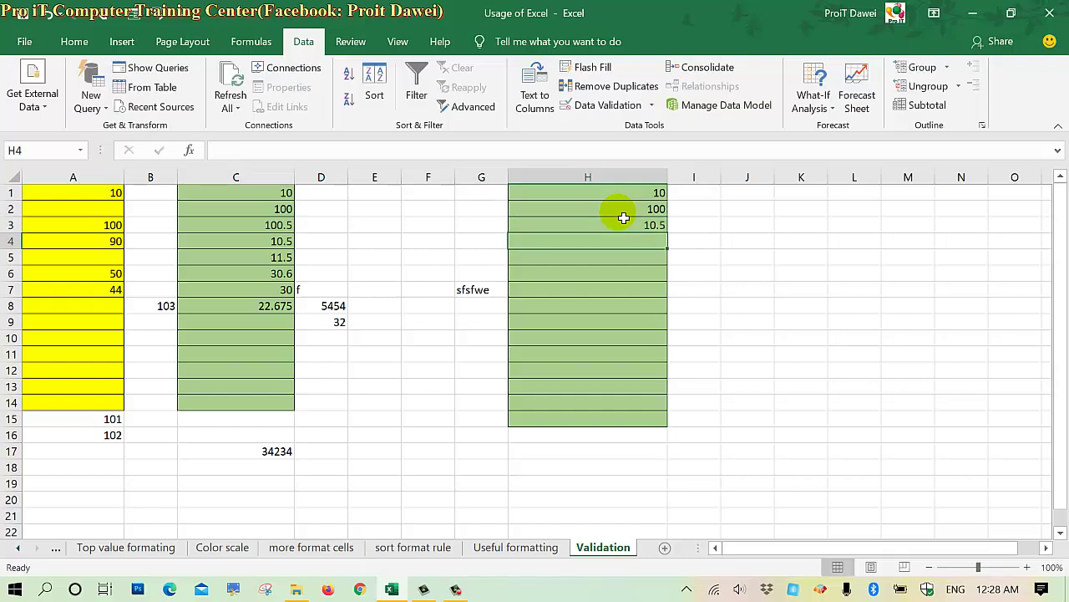
pyautogui.write('100.5')
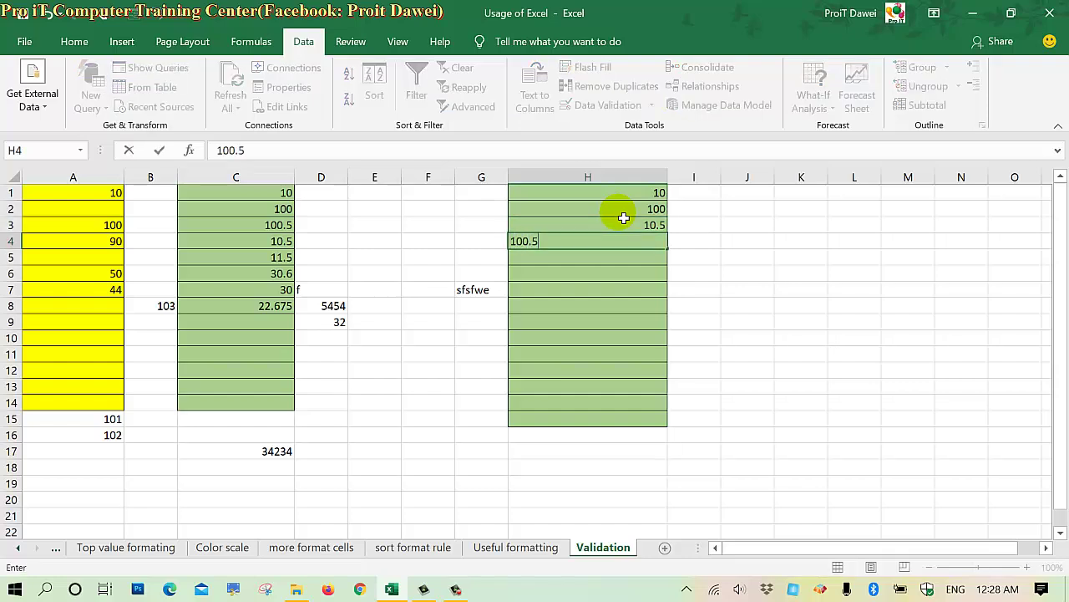
pyautogui.press('Return')
# Try out-of-range 100.7 and 100.6, which are refused, then enter 100.4
pyautogui.write('1')
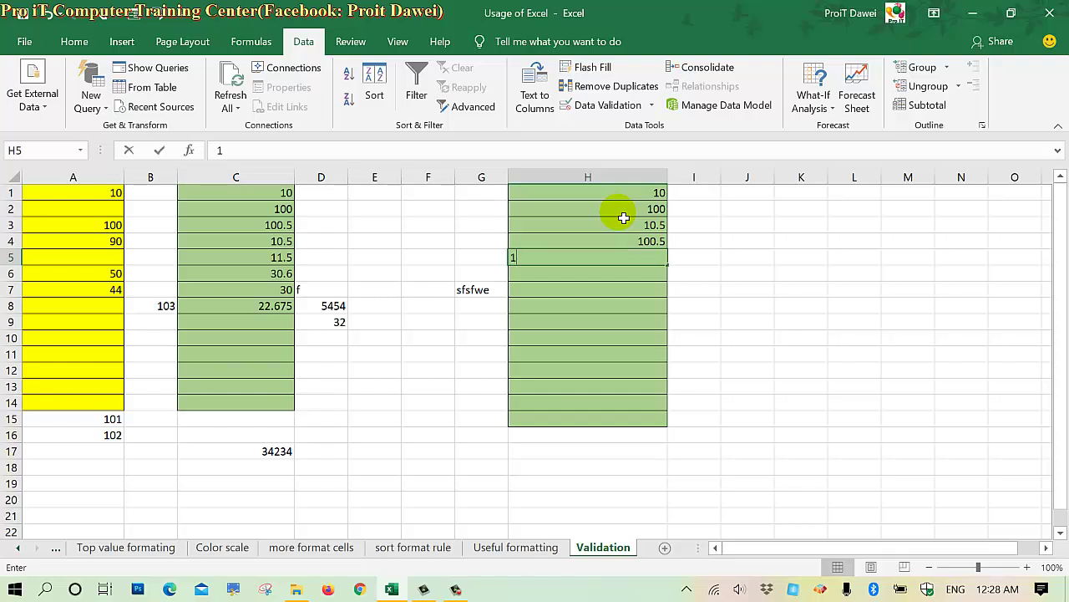
pyautogui.write('000')
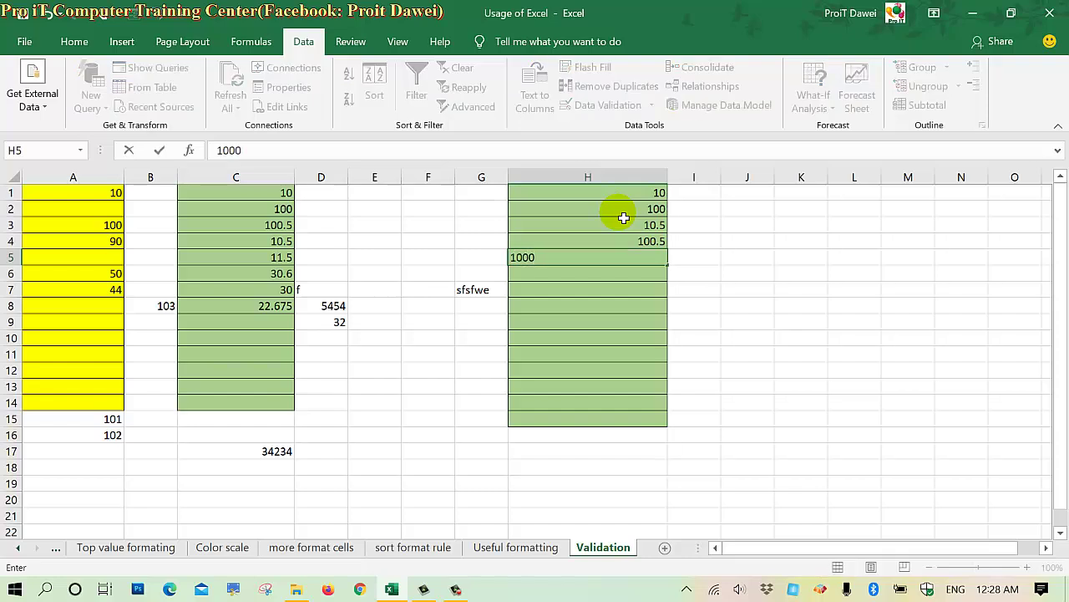
pyautogui.write('.7')
pyautogui.press('Return')
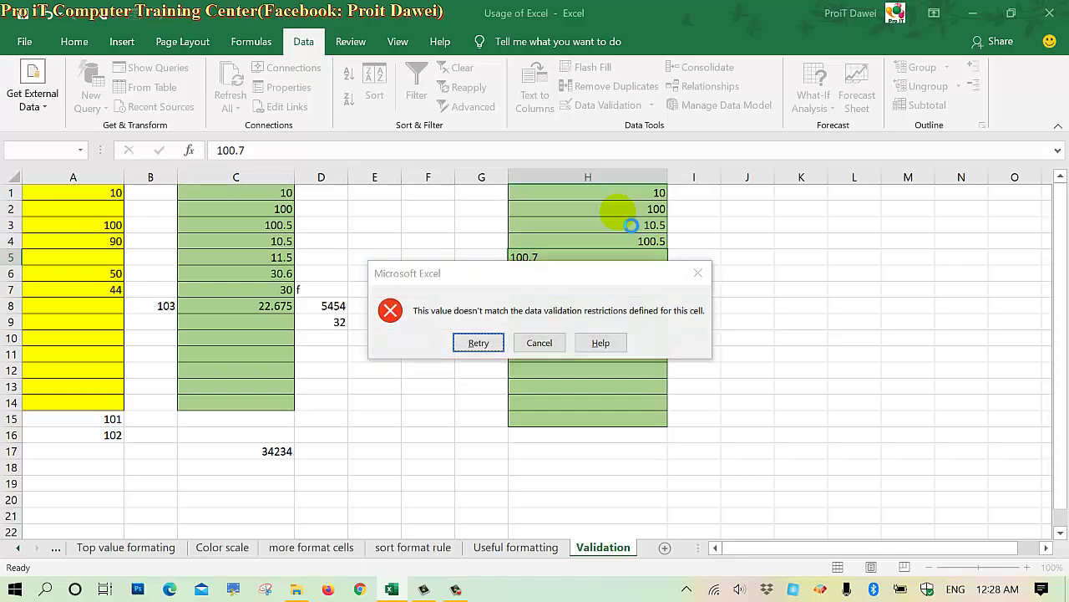
pyautogui.press('Return')
pyautogui.write('100')
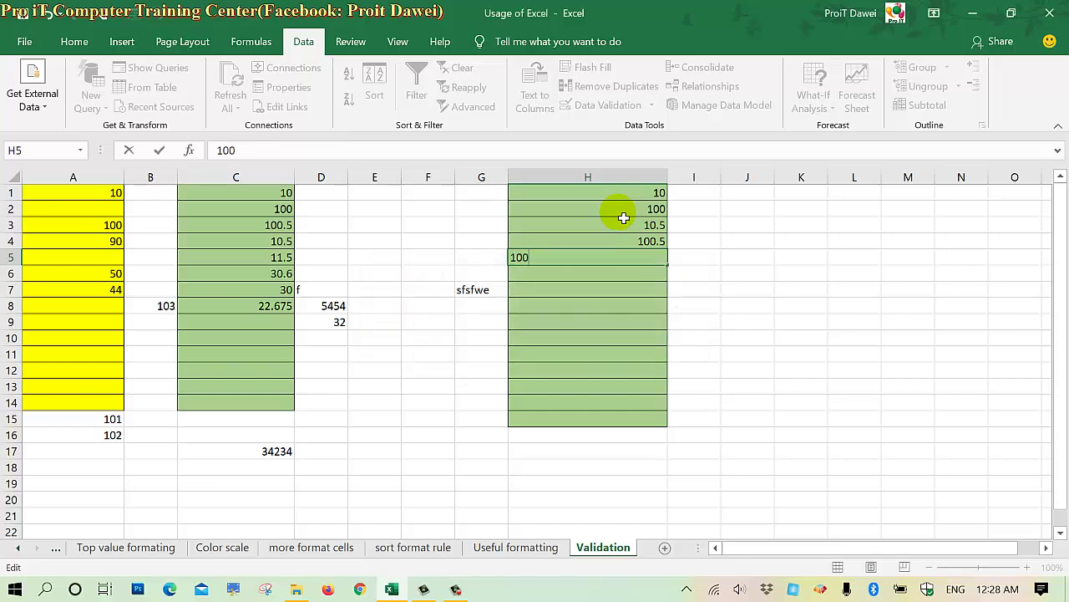
pyautogui.write('.6')
pyautogui.press('Return')
pyautogui.press('Return')
pyautogui.write('1')
pyautogui.press('Return')
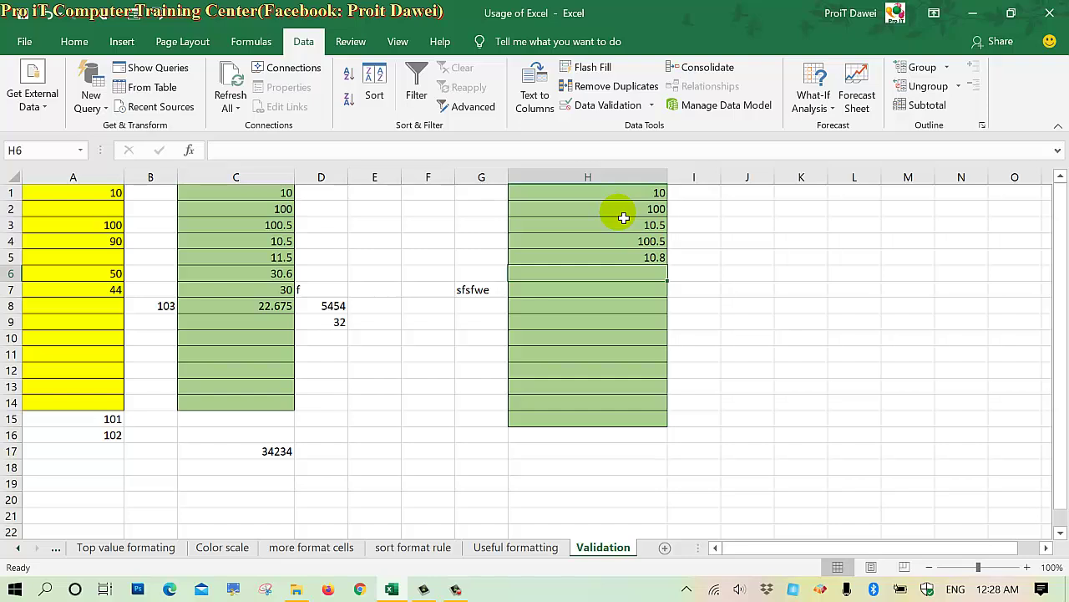
pyautogui.write('100')
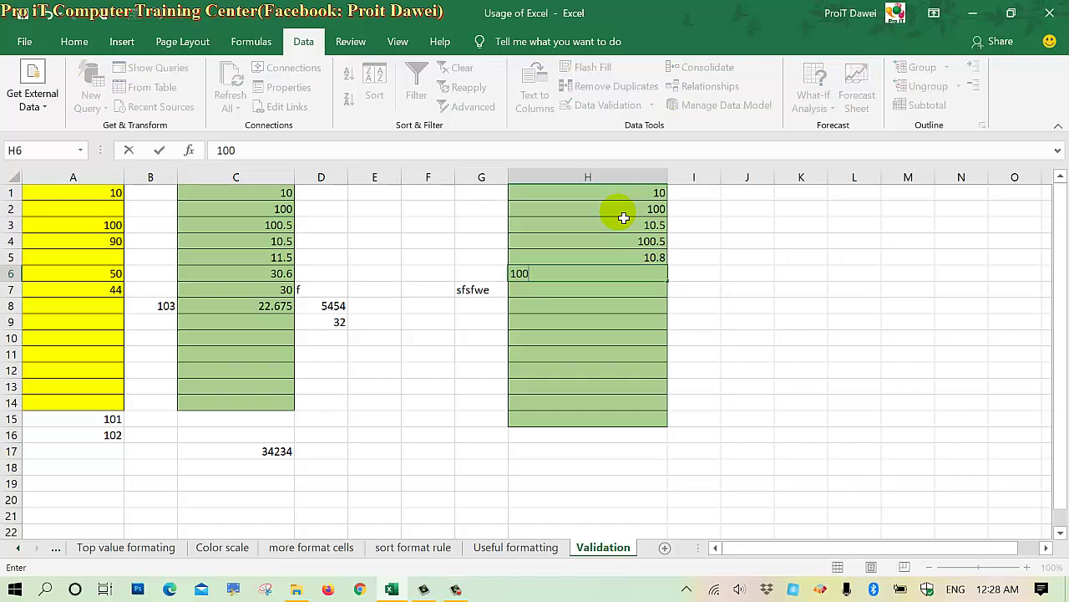
pyautogui.write('.4')
pyautogui.press('Return')
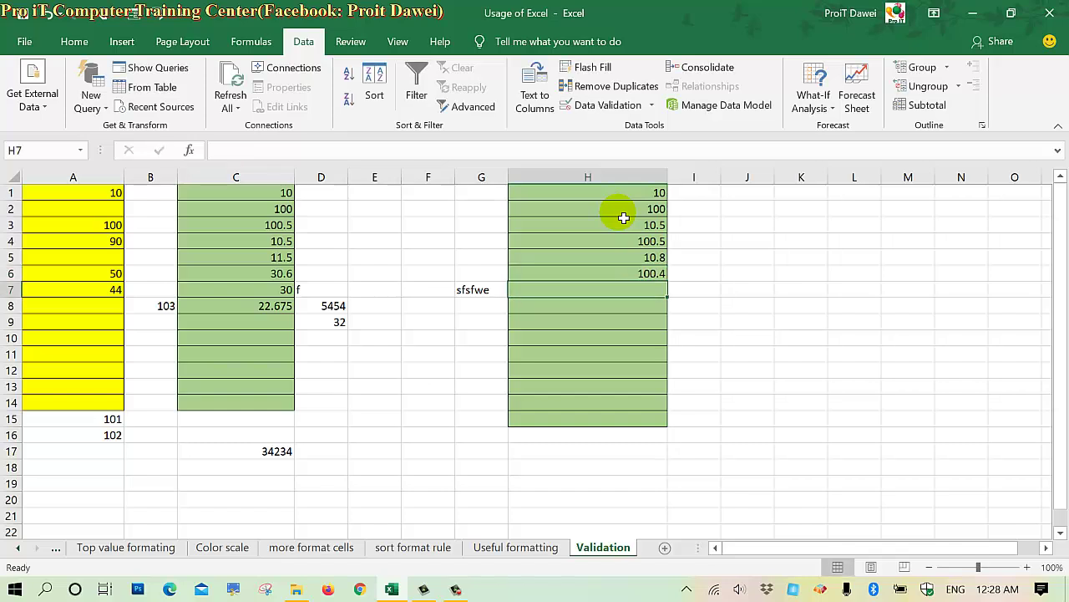
# Enter 10, 30 and 70, see 9.9 refused, and enter 34.89799 in H10 instead
pyautogui.write('10')
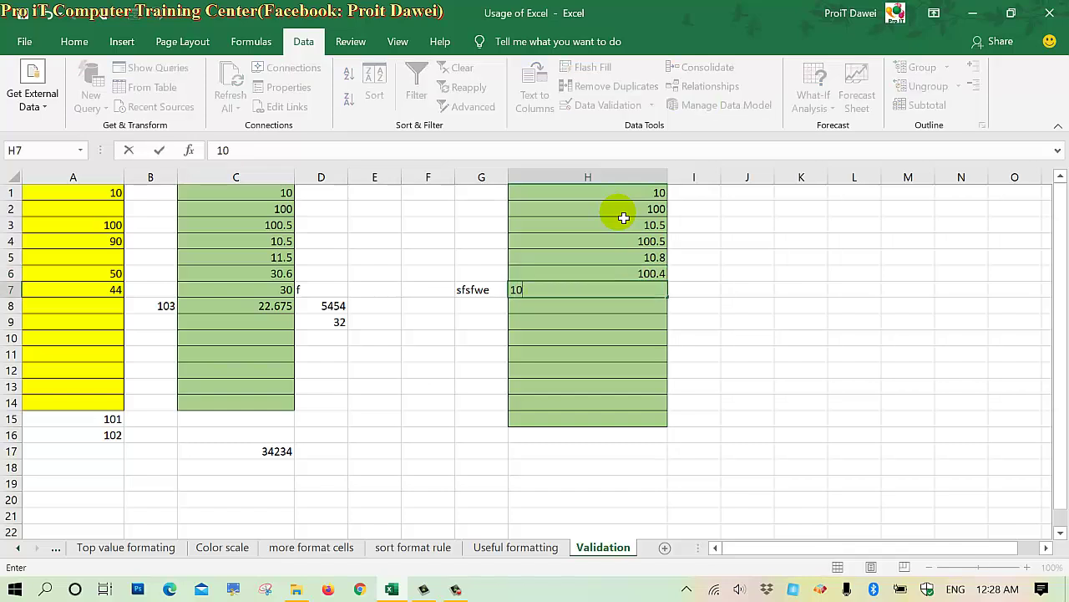
pyautogui.press('Return')
pyautogui.write('30')
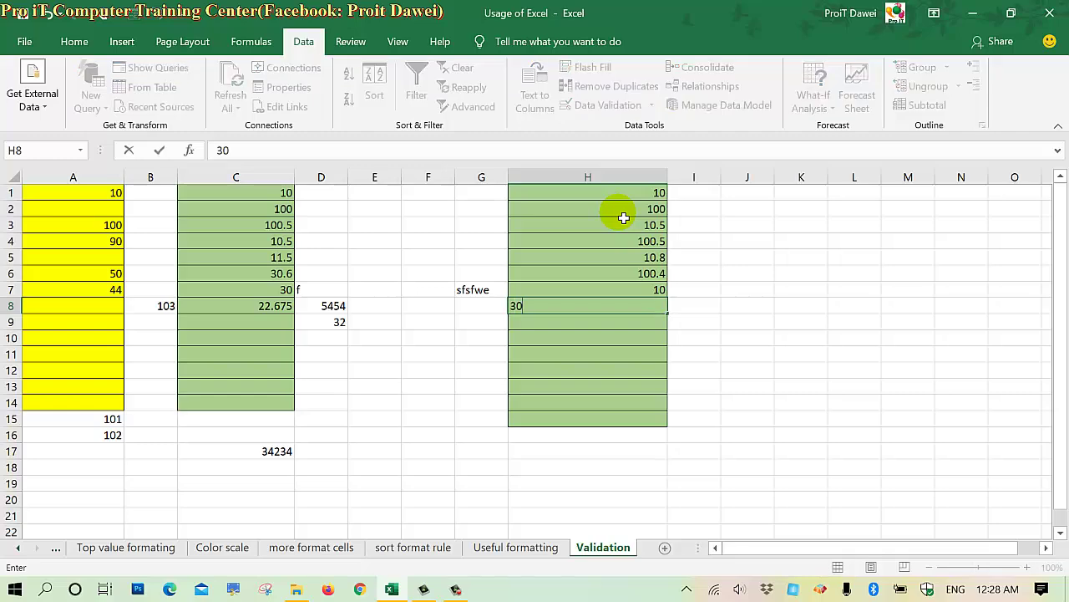
pyautogui.press('Return')
pyautogui.write('70')
pyautogui.press('Return')
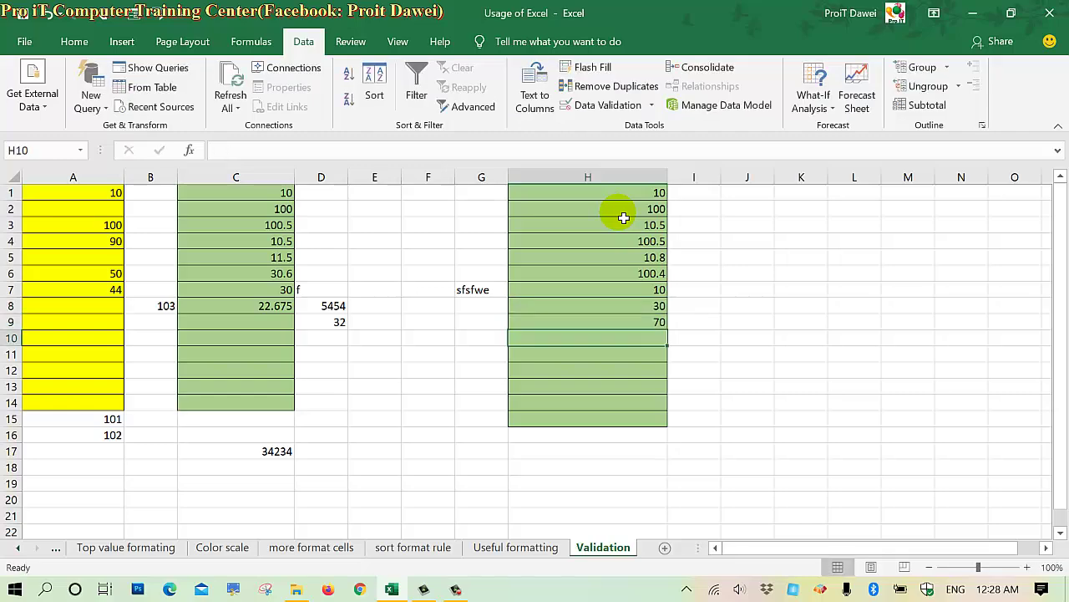
pyautogui.write('9')
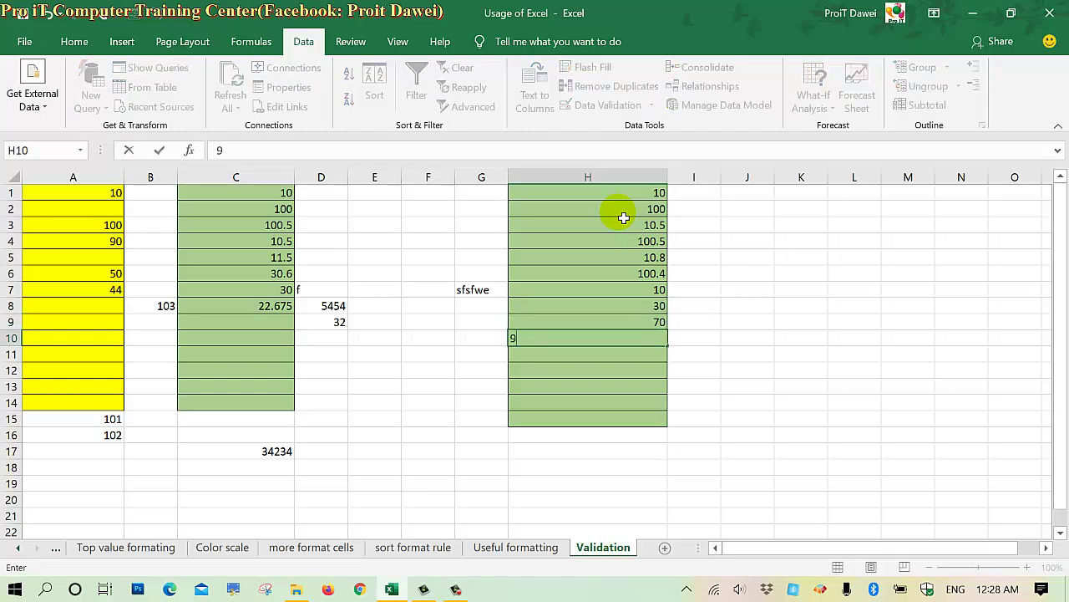
pyautogui.write('.9')
pyautogui.press('Return')
pyautogui.press('Return')
pyautogui.write('34')
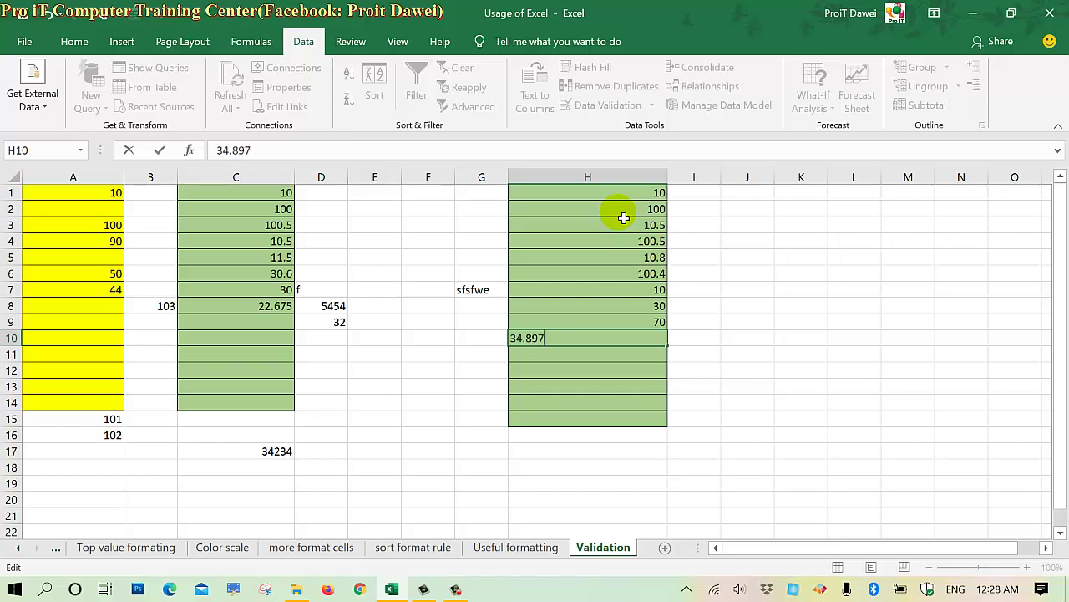
pyautogui.write('99')
pyautogui.press('Return')
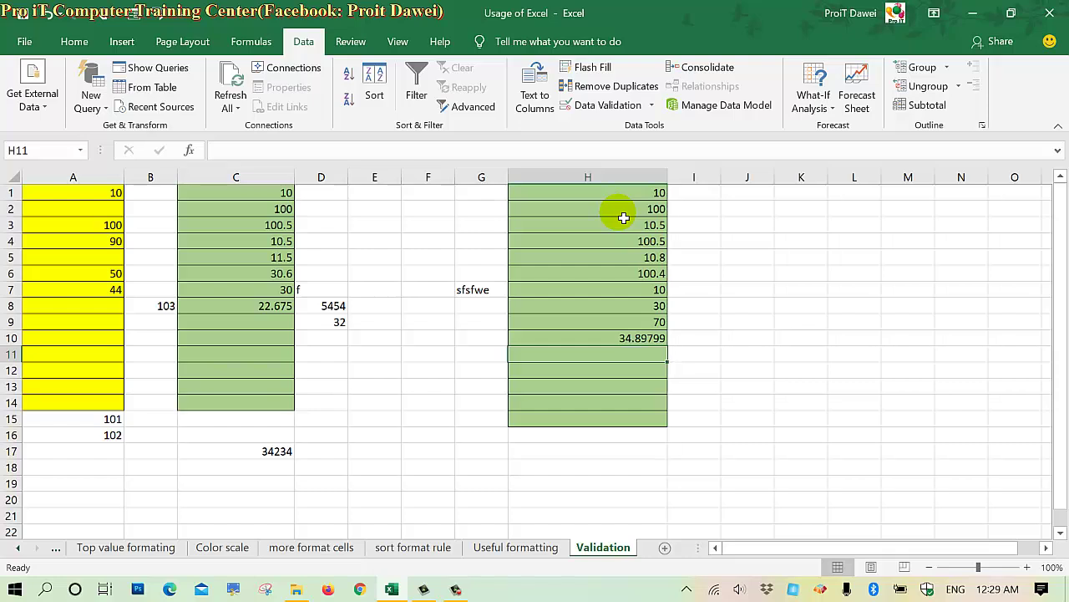
# Enter tr, 3443 and 4543.6 in column I from I7, and 3435 in H17
pyautogui.click(709, 292)
pyautogui.write('tr')
pyautogui.press('Return')
pyautogui.write('65')
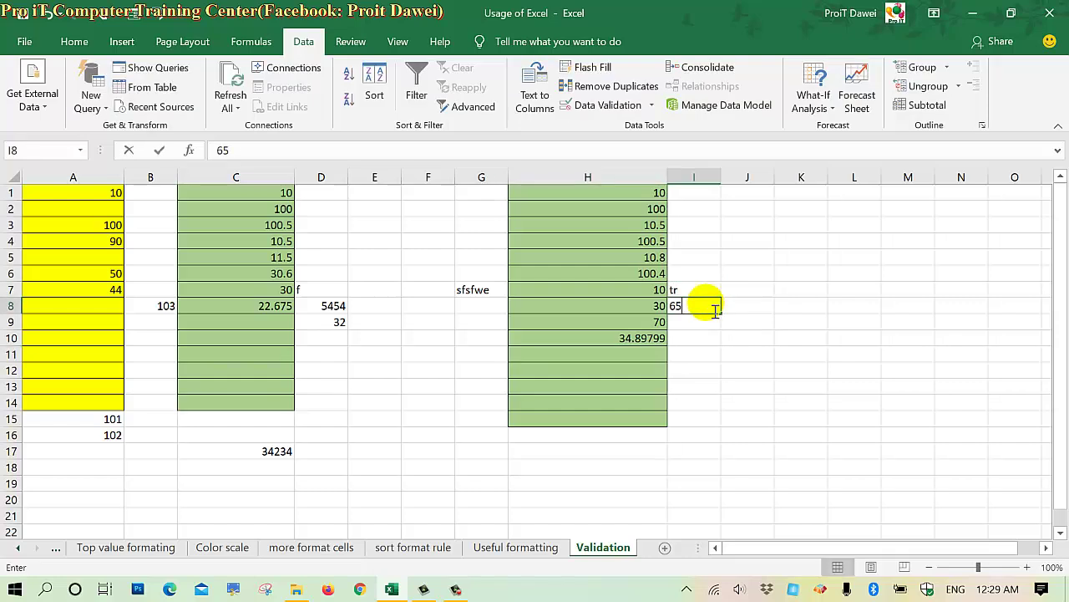
pyautogui.press('Return')
pyautogui.write('3443')
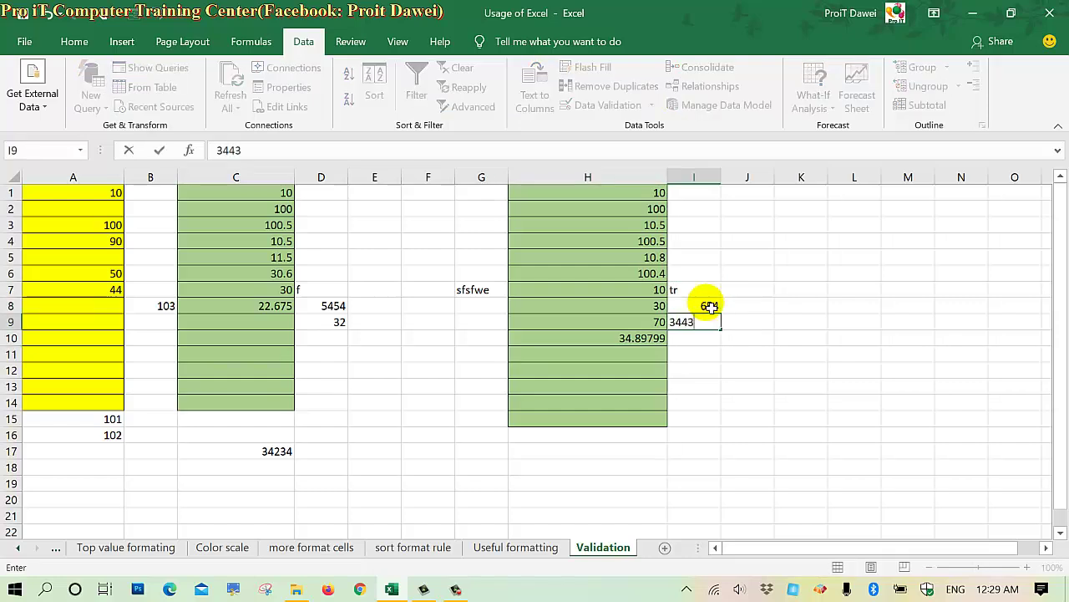
pyautogui.press('Return')
pyautogui.write('4543.6')
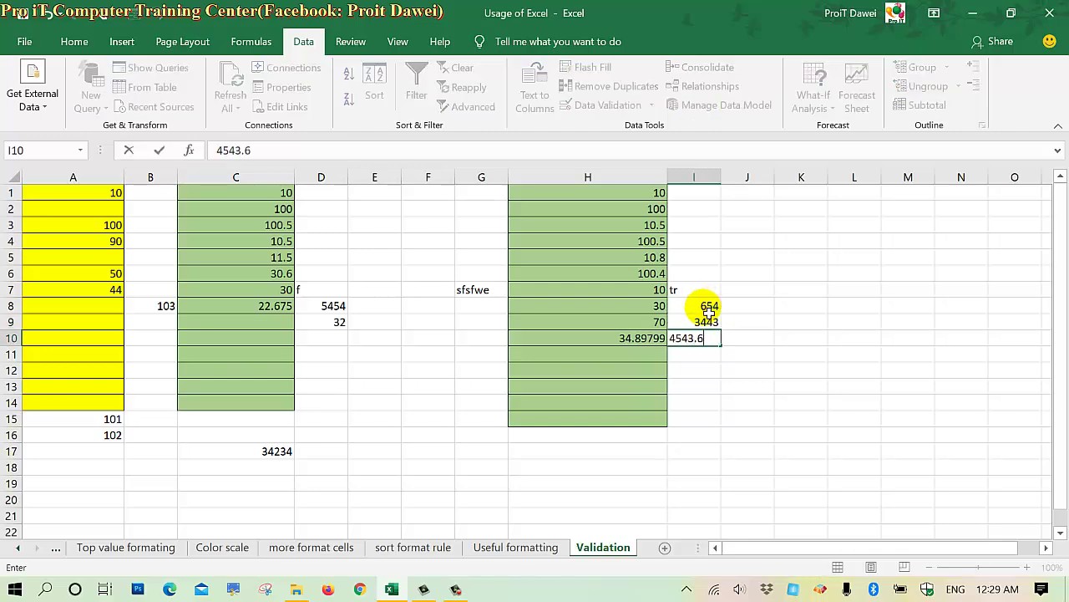
pyautogui.press('Return')
pyautogui.click(585, 453)
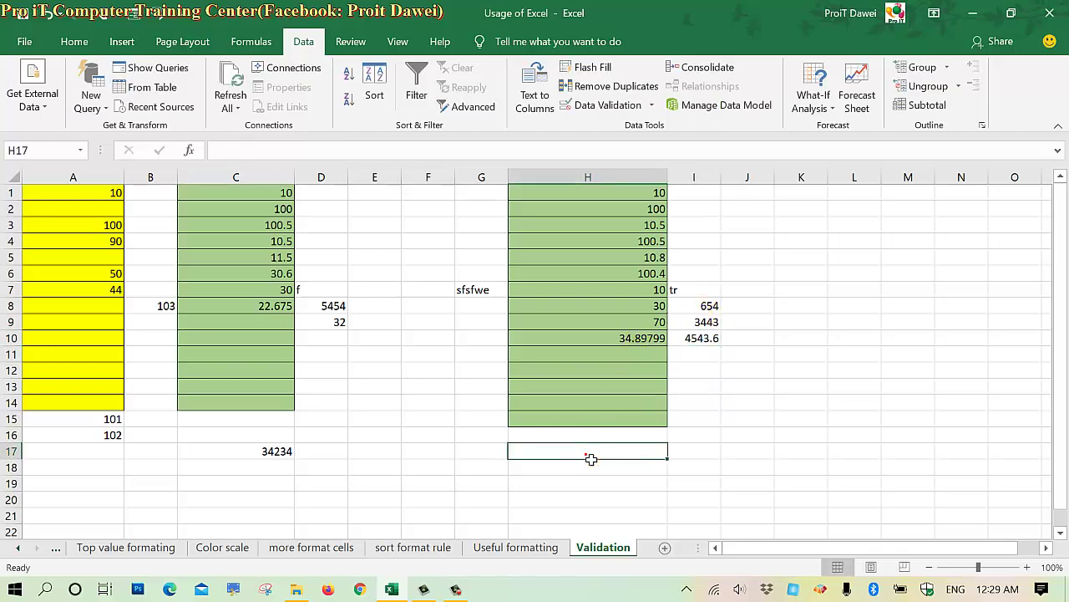
pyautogui.write('3435')
pyautogui.press('Return')
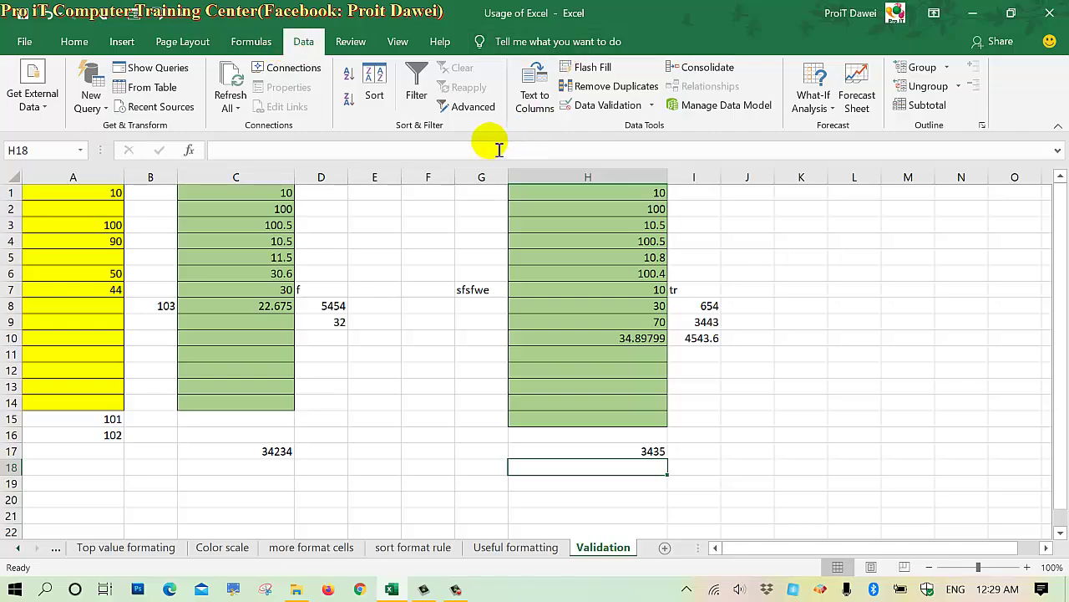
pyautogui.click(607, 104)
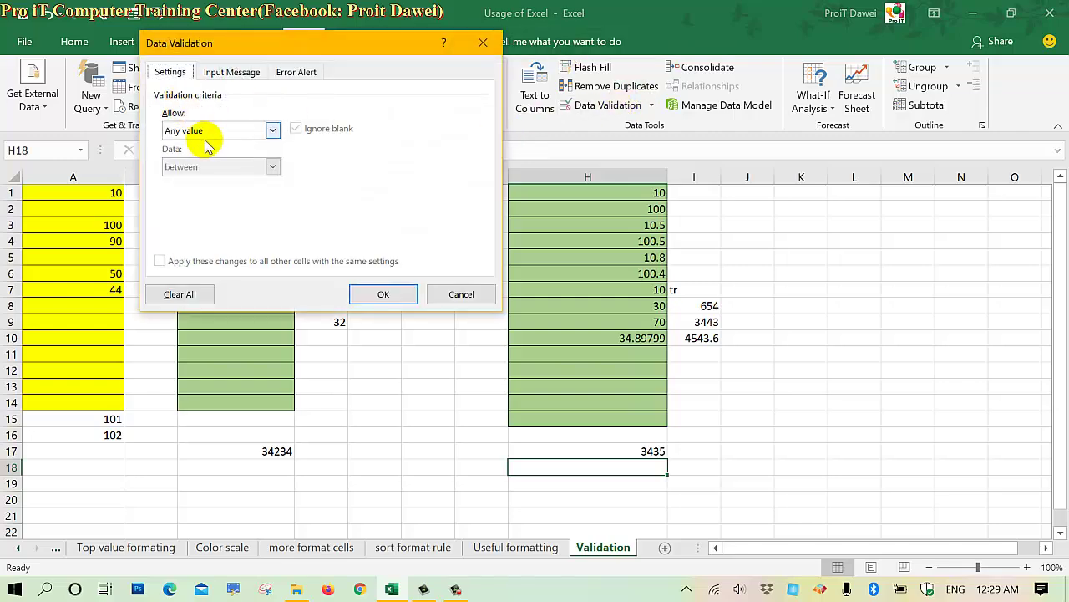
pyautogui.click(208, 132)
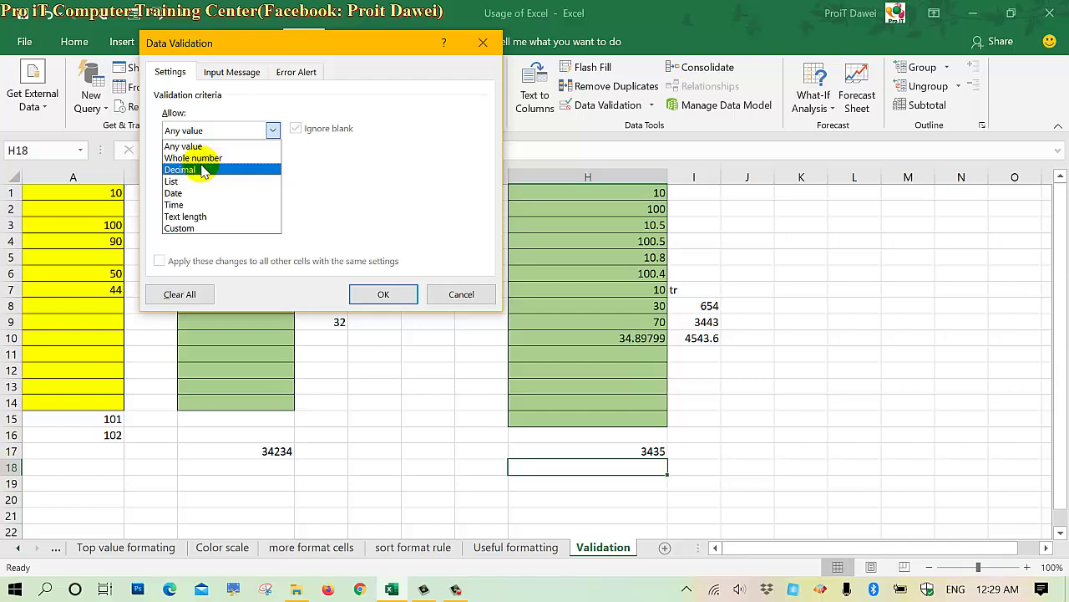
pyautogui.click(203, 169)
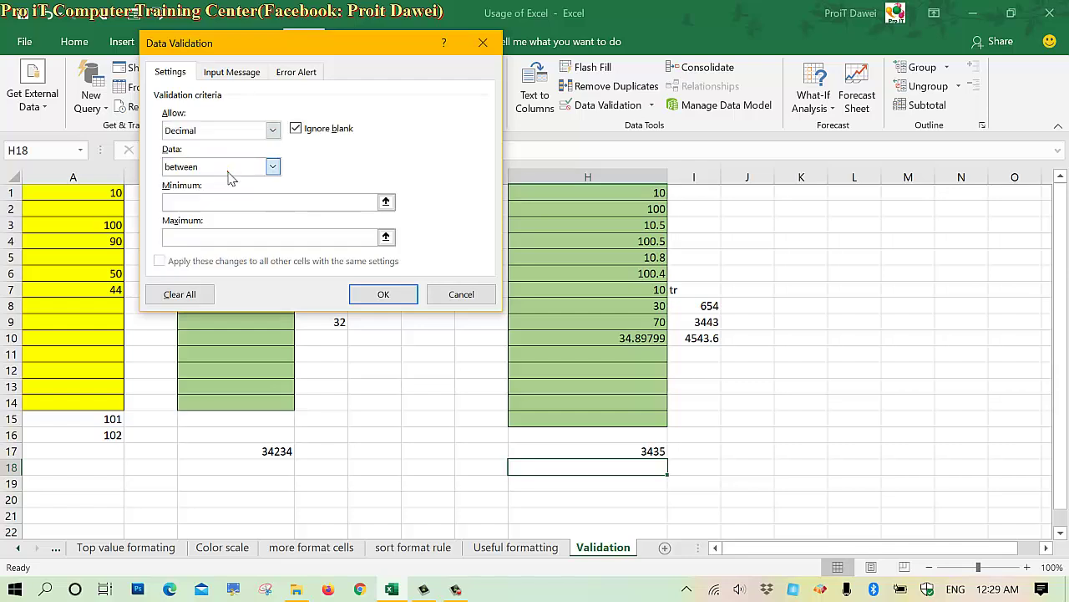
pyautogui.click(229, 172)
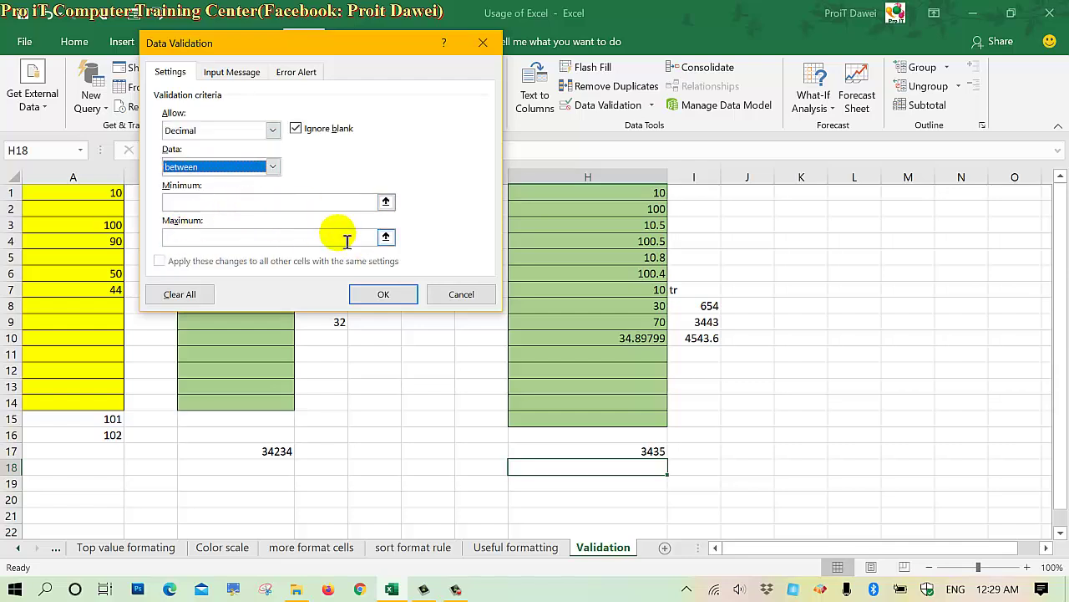
pyautogui.click(387, 292)
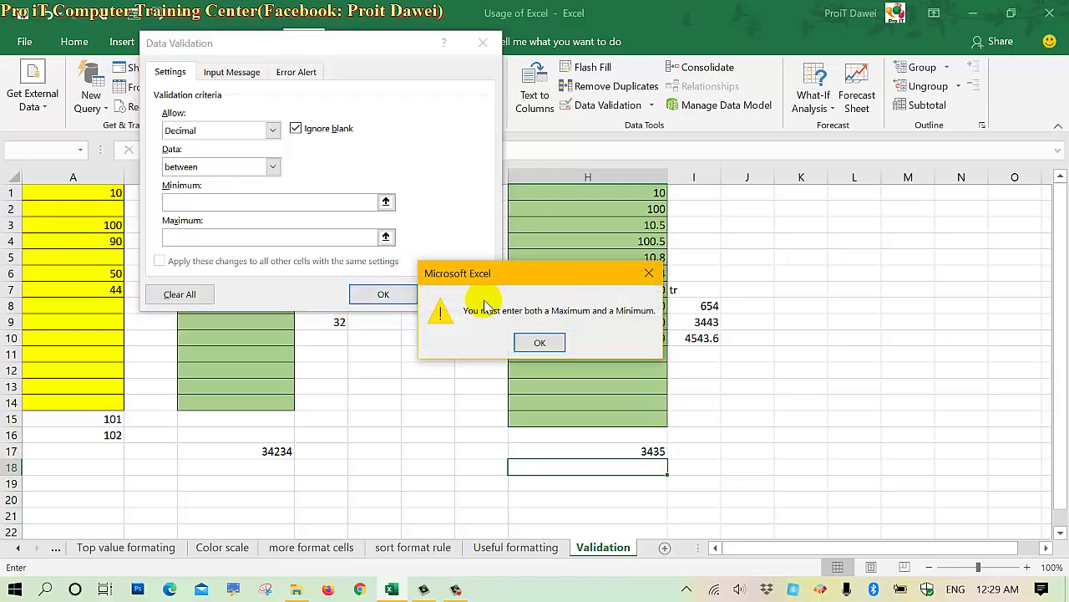
pyautogui.click(539, 342)
pyautogui.click(477, 296)
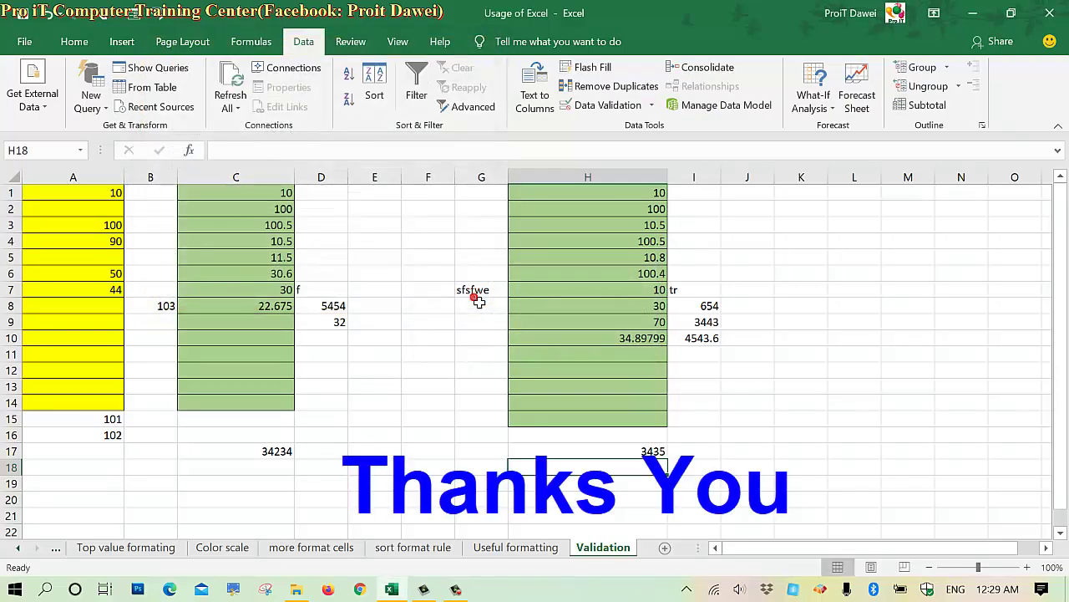